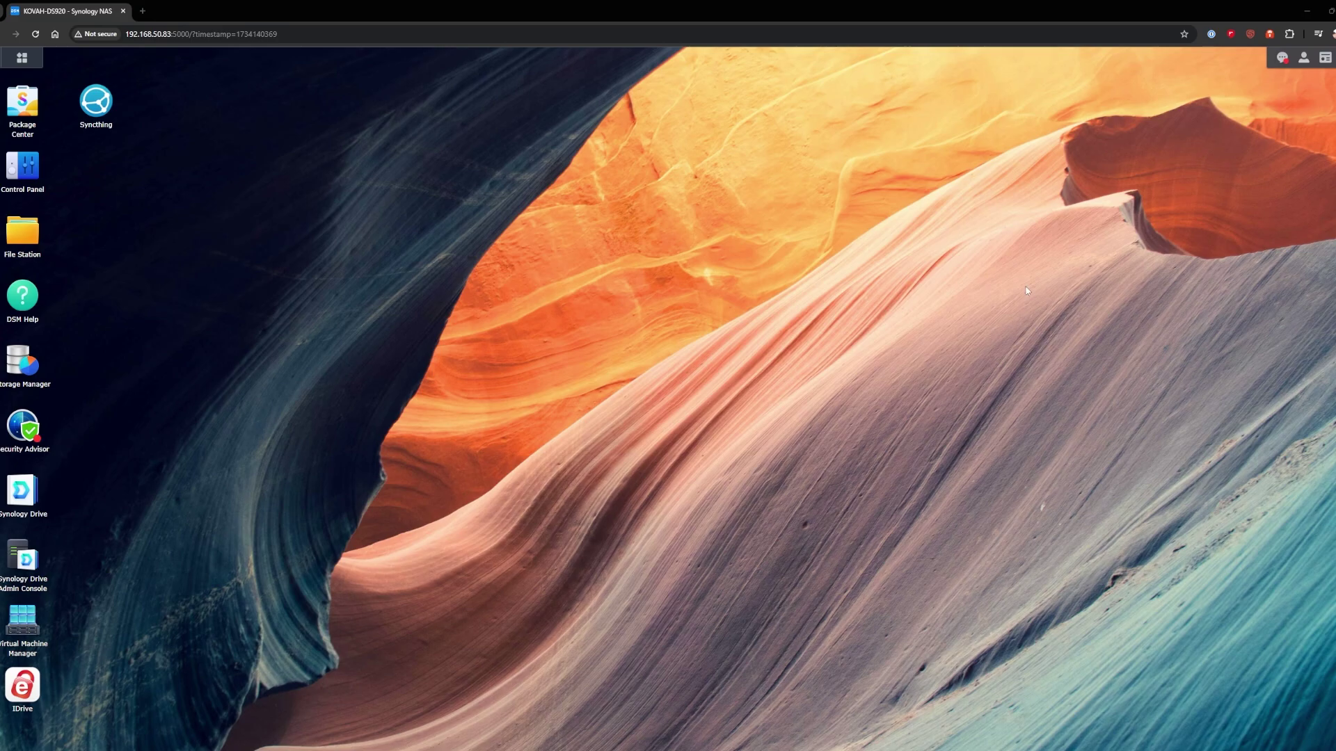
Find the TRENDnet USB network adapter in Control Panel's Info Center, then close Control Panel
{"action": "left_click", "coordinate": [29, 173]}
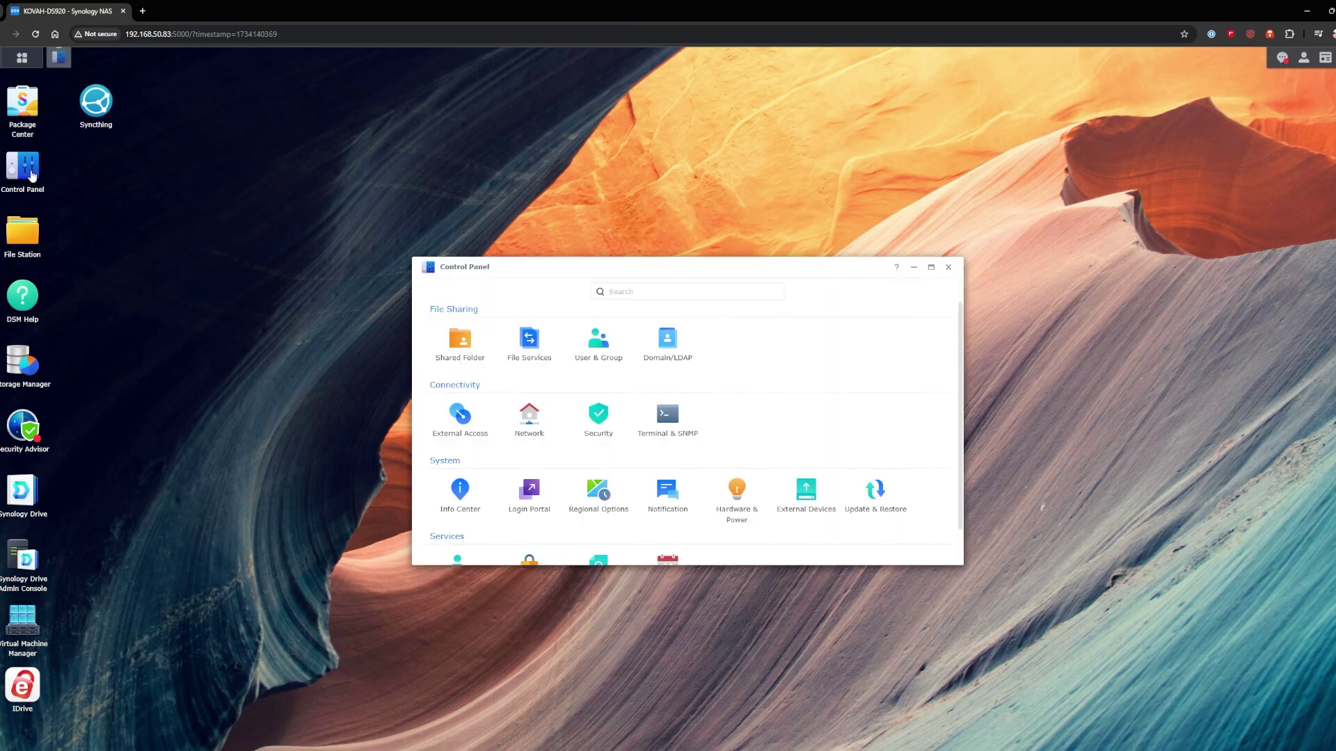
{"action": "left_click", "coordinate": [454, 511]}
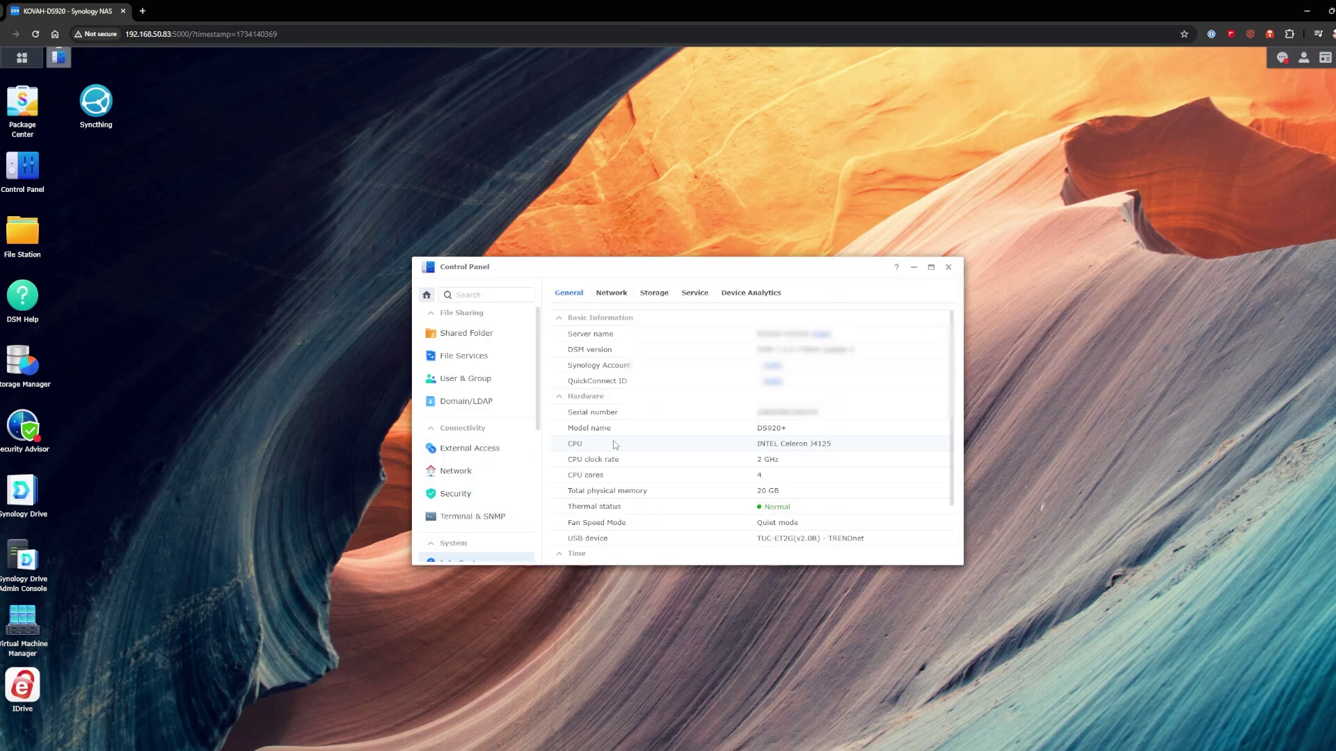
{"action": "scroll", "coordinate": [674, 456], "scroll_direction": "down", "scroll_amount": 3}
{"action": "mouse_move", "coordinate": [805, 480]}
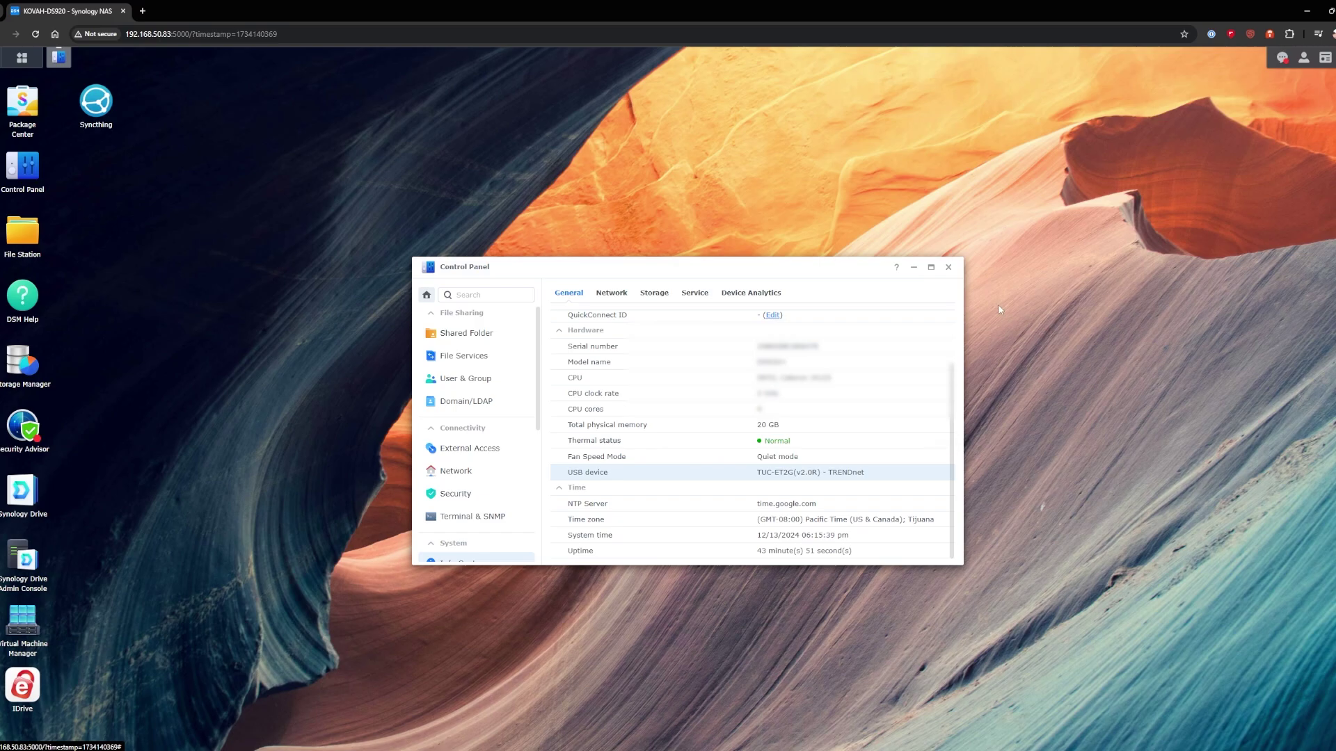
{"action": "left_click", "coordinate": [947, 267]}
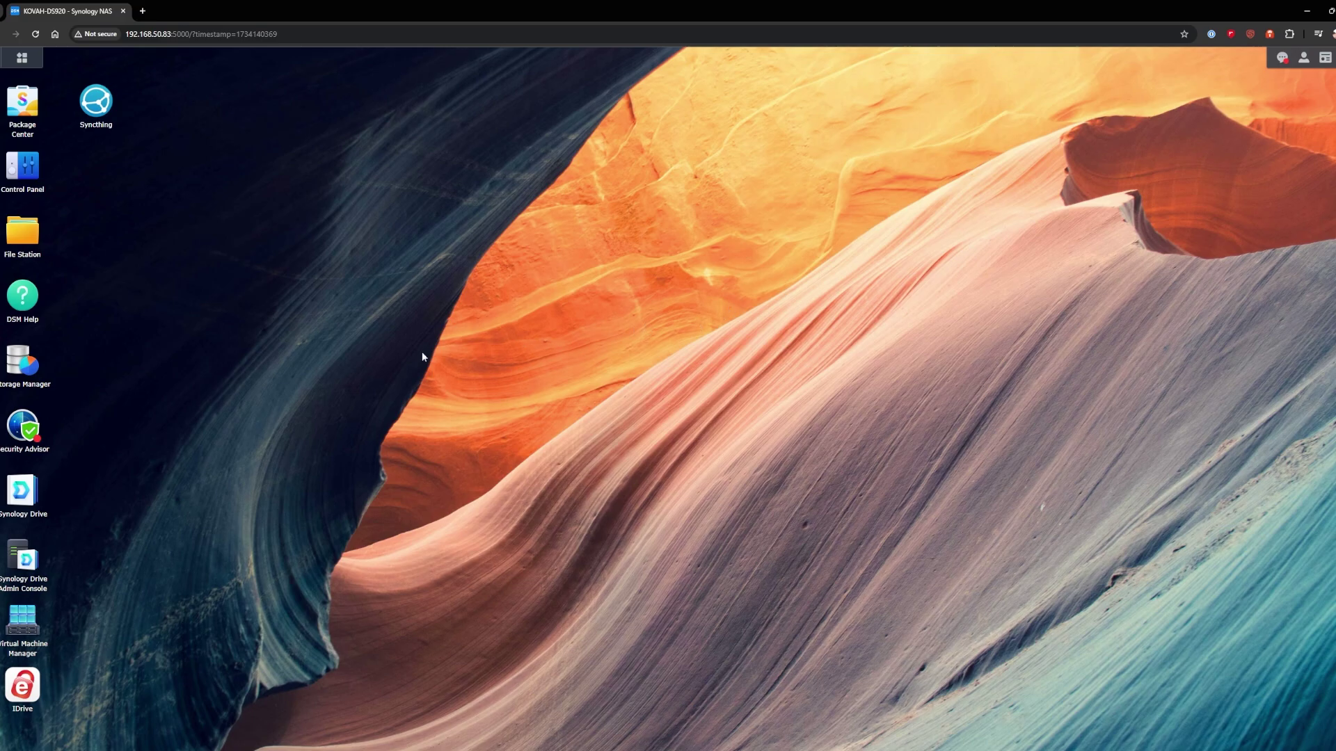
Reopen Control Panel's Info Center to see which CPU the NAS has
{"action": "left_click", "coordinate": [27, 173]}
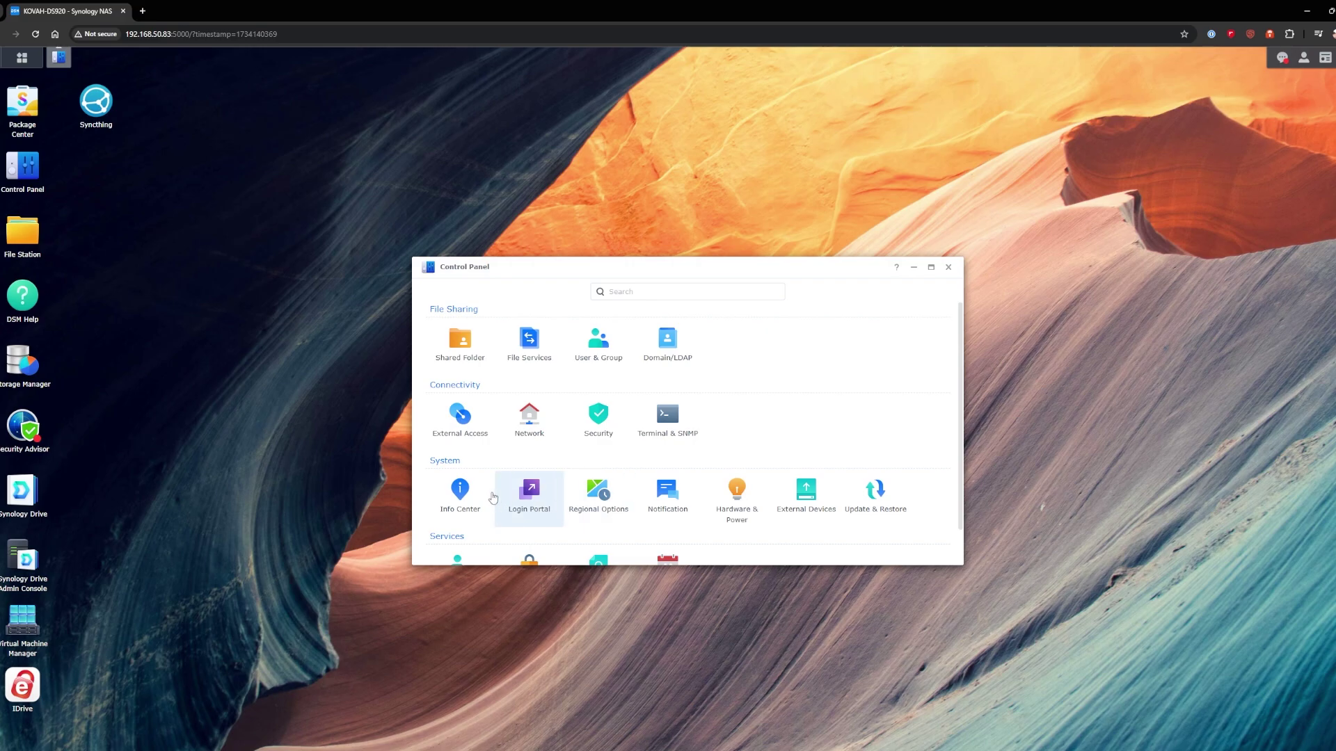
{"action": "left_click", "coordinate": [461, 497]}
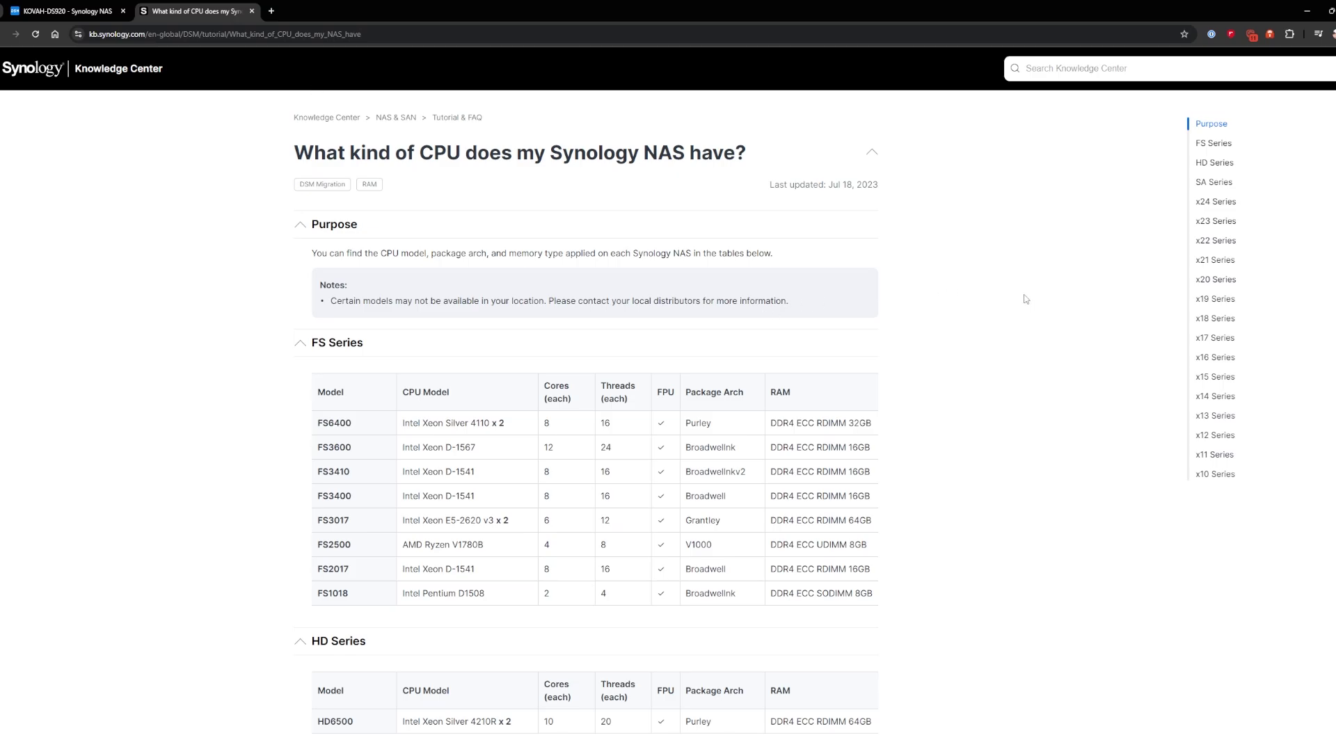
In the x20 Series table, zoom in and highlight the DS920+ row and its Geminilake architecture
{"action": "left_click", "coordinate": [1221, 280]}
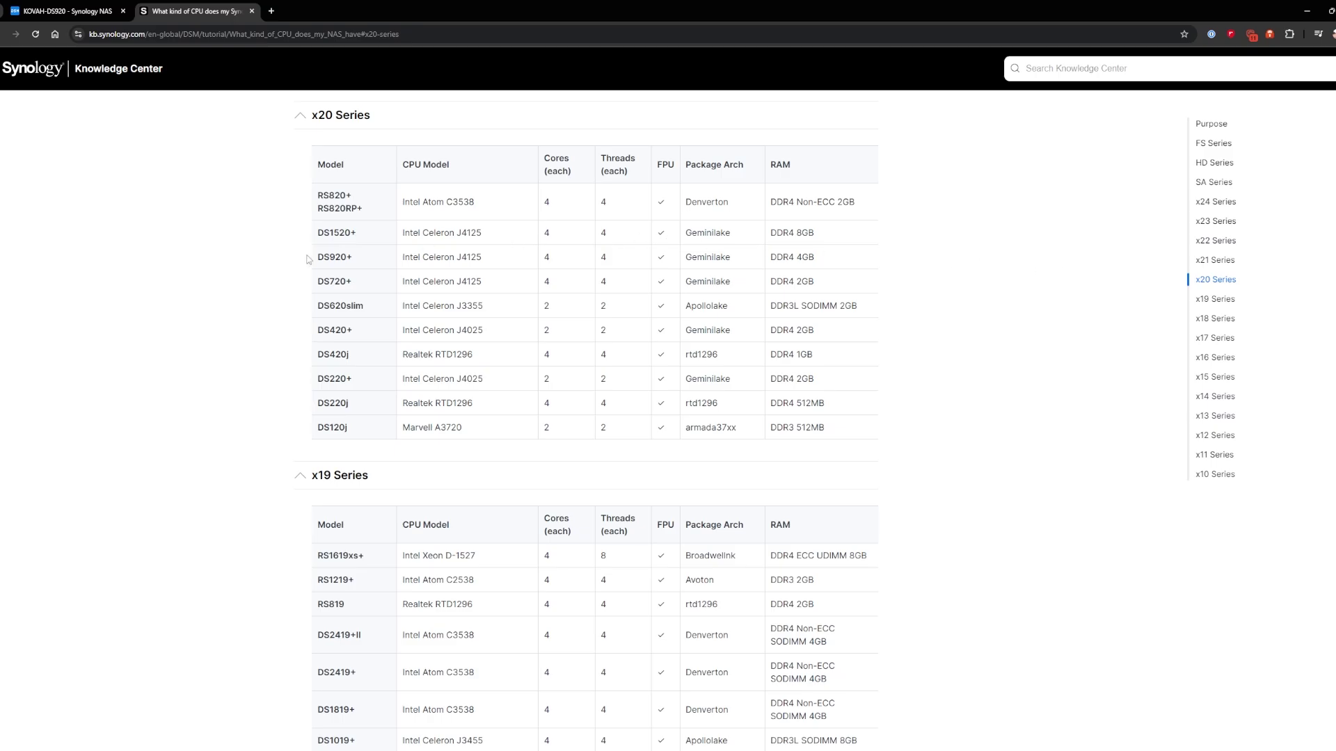
{"action": "left_click_drag", "start_coordinate": [307, 258], "coordinate": [549, 259]}
{"action": "left_click", "coordinate": [574, 262]}
{"action": "key", "text": "ctrl+plus"}
{"action": "key", "text": "ctrl+plus"}
{"action": "key", "text": "ctrl+plus"}
{"action": "key", "text": "ctrl+plus"}
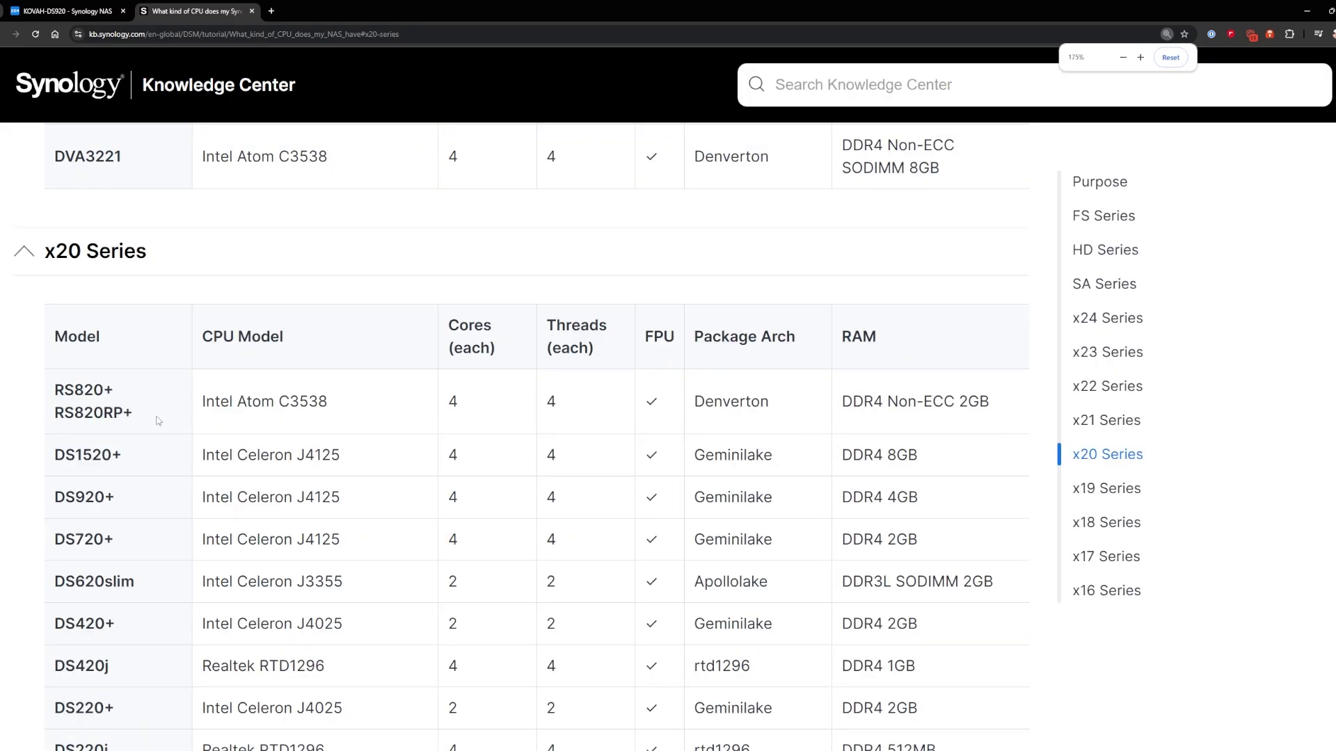
{"action": "left_click_drag", "start_coordinate": [55, 499], "coordinate": [262, 498]}
{"action": "left_click", "coordinate": [700, 498]}
{"action": "left_click_drag", "start_coordinate": [700, 498], "coordinate": [781, 498]}
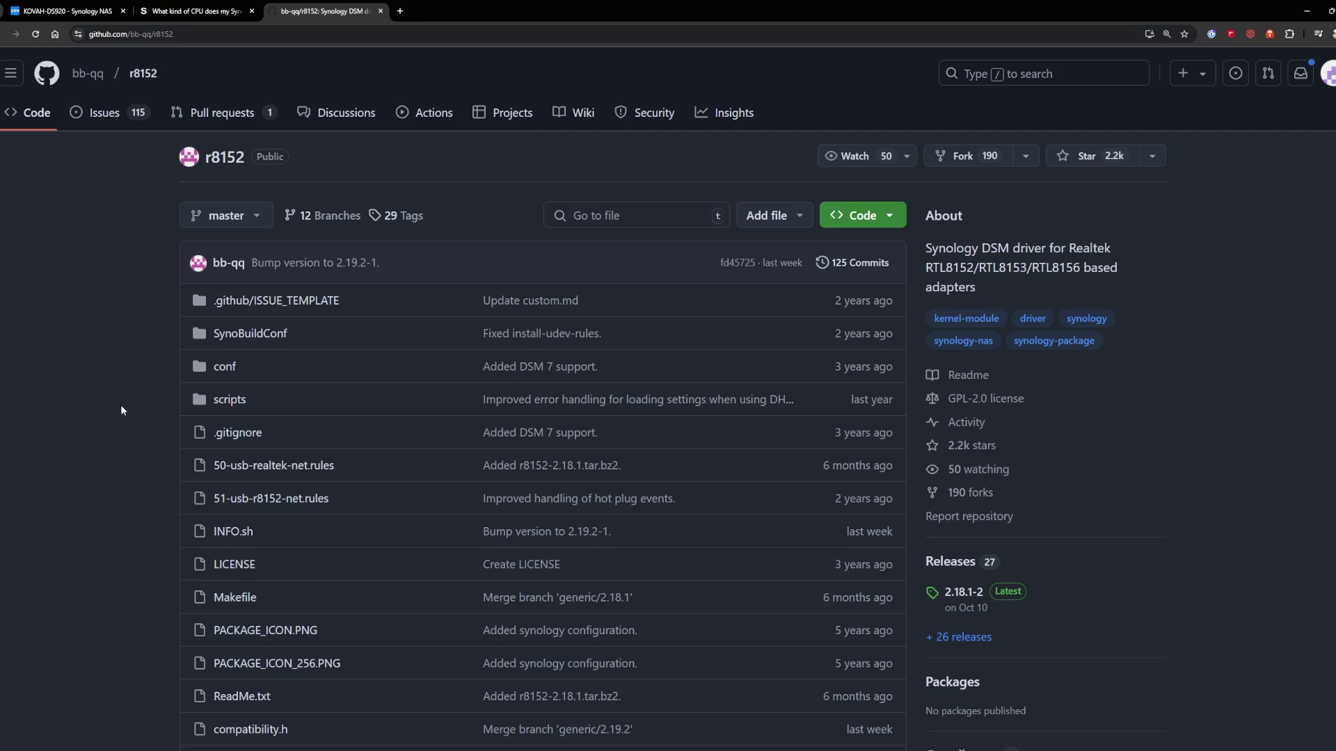
Scroll through the r8152 README's supported NAS platforms and RTL8156 device lists
{"action": "scroll", "coordinate": [128, 401], "scroll_direction": "down", "scroll_amount": 15}
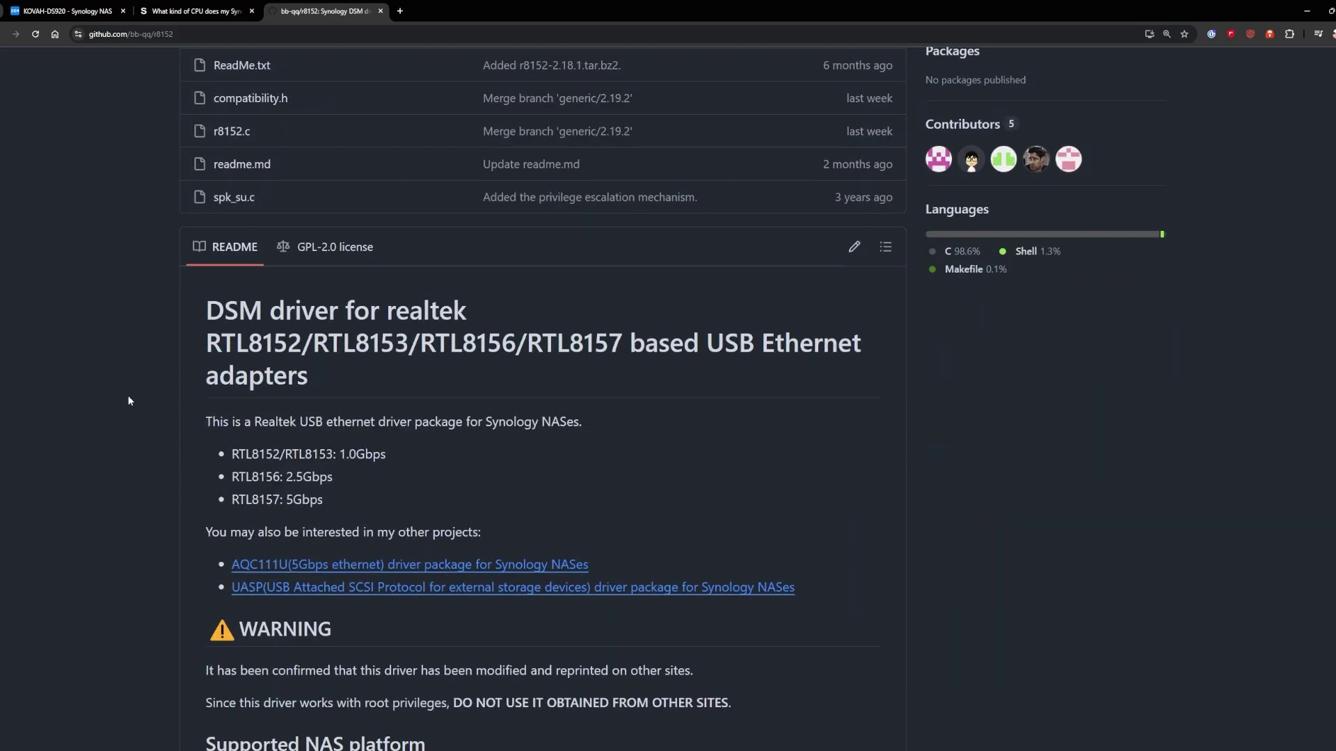
{"action": "scroll", "coordinate": [128, 401], "scroll_direction": "down", "scroll_amount": 12}
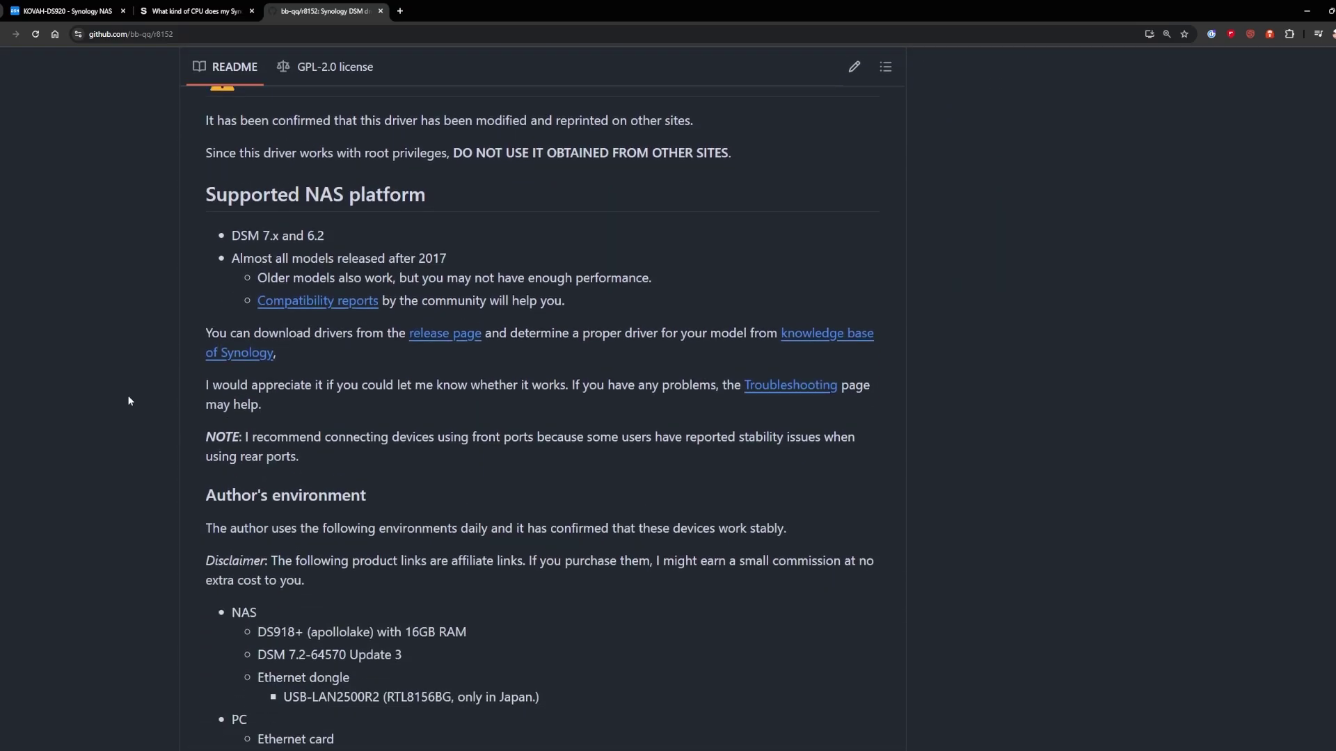
{"action": "scroll", "coordinate": [128, 400], "scroll_direction": "down", "scroll_amount": 5}
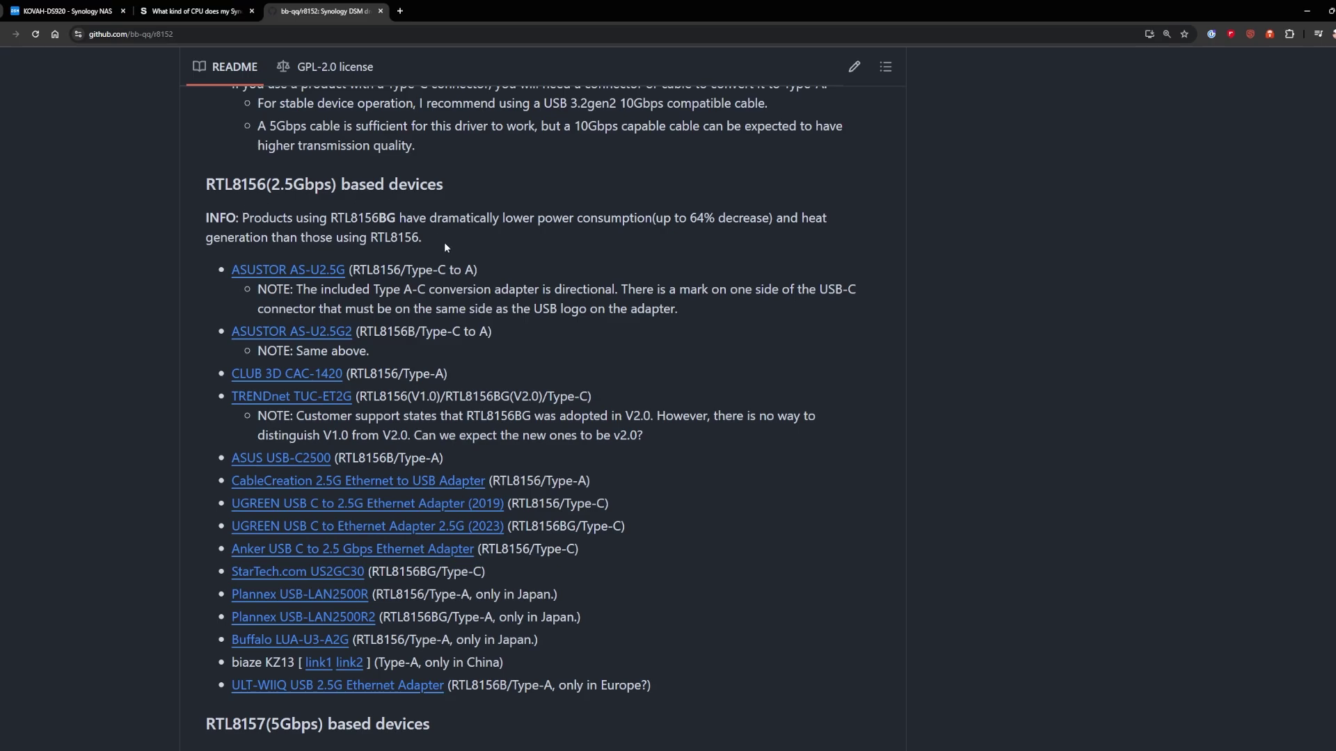
{"action": "scroll", "coordinate": [411, 231], "scroll_direction": "down", "scroll_amount": 4}
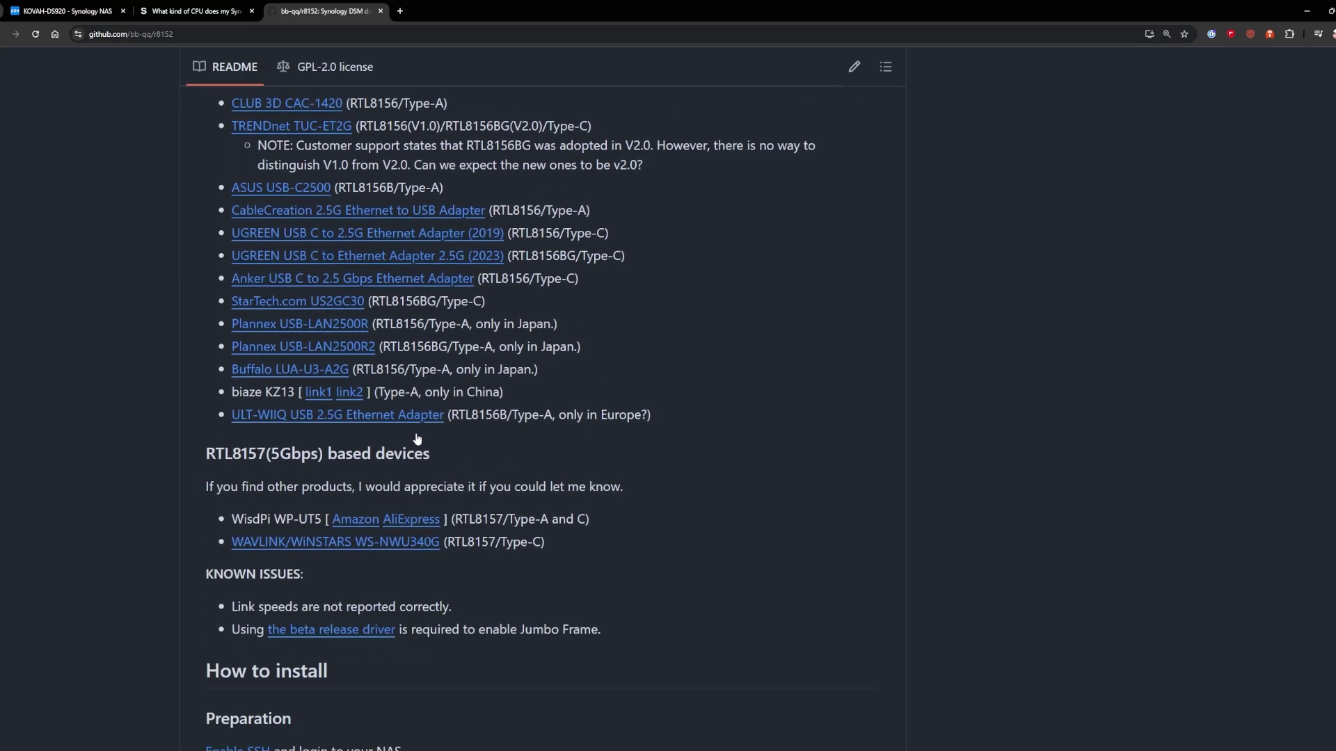
{"action": "scroll", "coordinate": [490, 473], "scroll_direction": "up", "scroll_amount": 3}
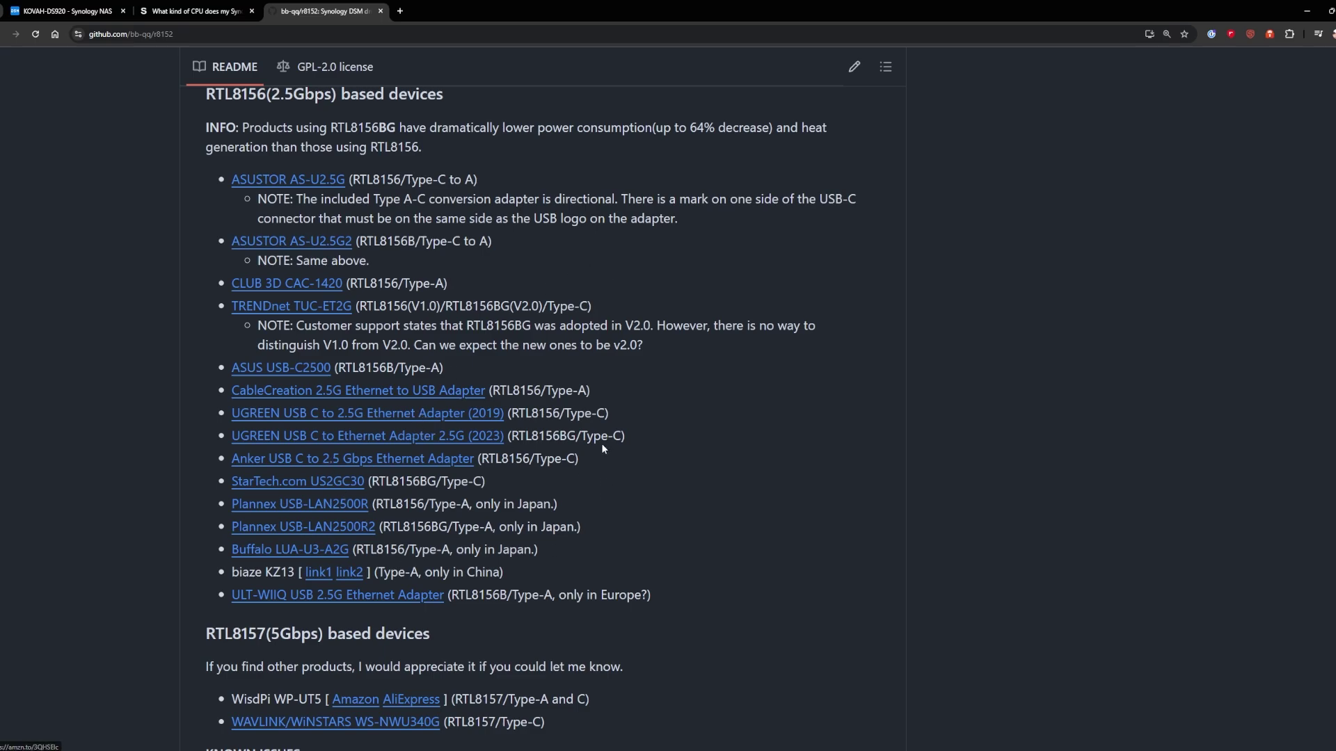
{"action": "scroll", "coordinate": [591, 459], "scroll_direction": "up", "scroll_amount": 3}
{"action": "scroll", "coordinate": [547, 466], "scroll_direction": "up", "scroll_amount": 3}
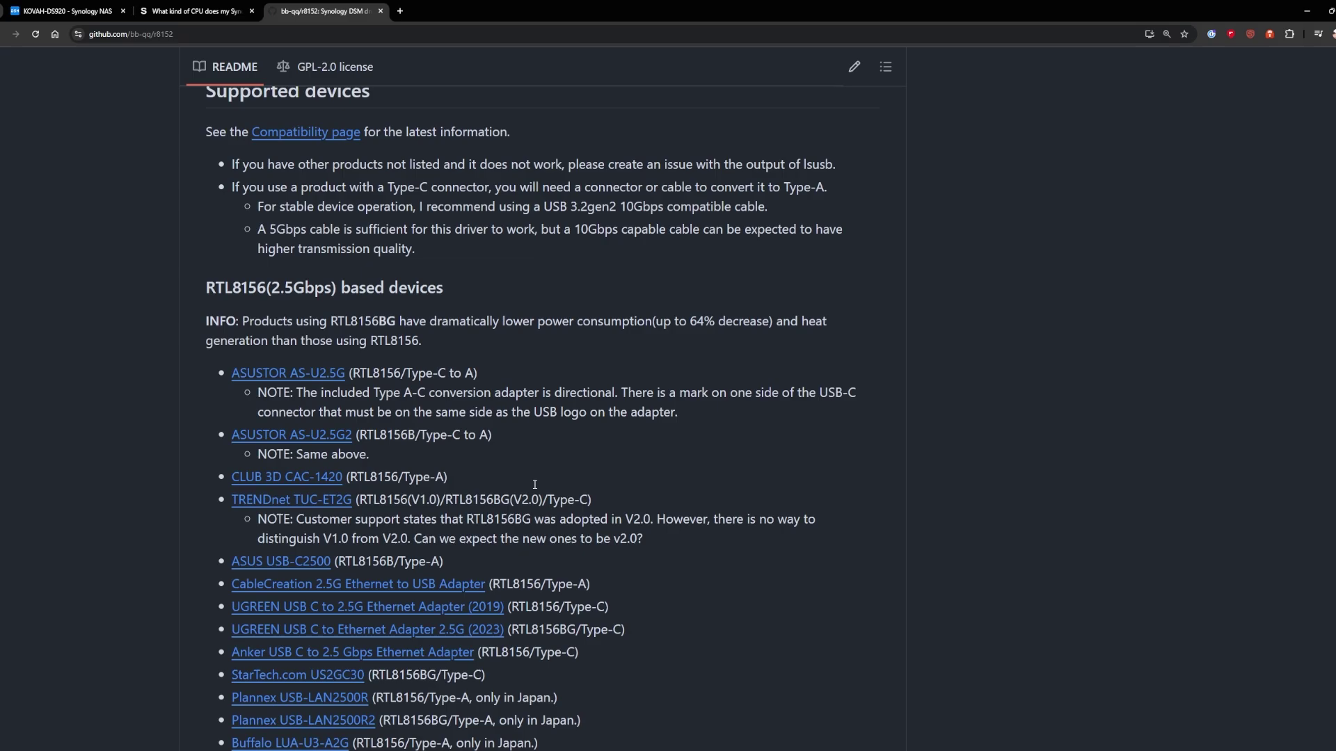
{"action": "scroll", "coordinate": [534, 482], "scroll_direction": "up", "scroll_amount": 5}
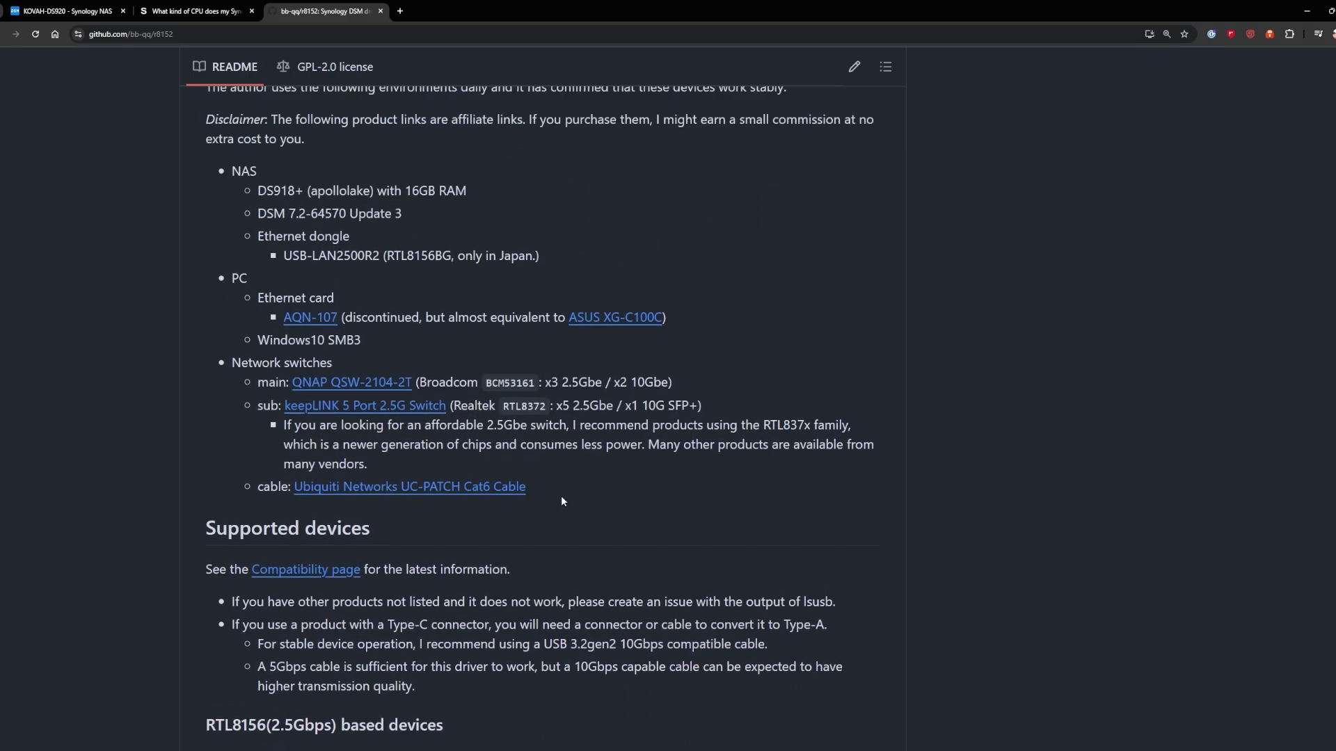
{"action": "scroll", "coordinate": [561, 496], "scroll_direction": "up", "scroll_amount": 3}
{"action": "scroll", "coordinate": [556, 495], "scroll_direction": "up", "scroll_amount": 20}
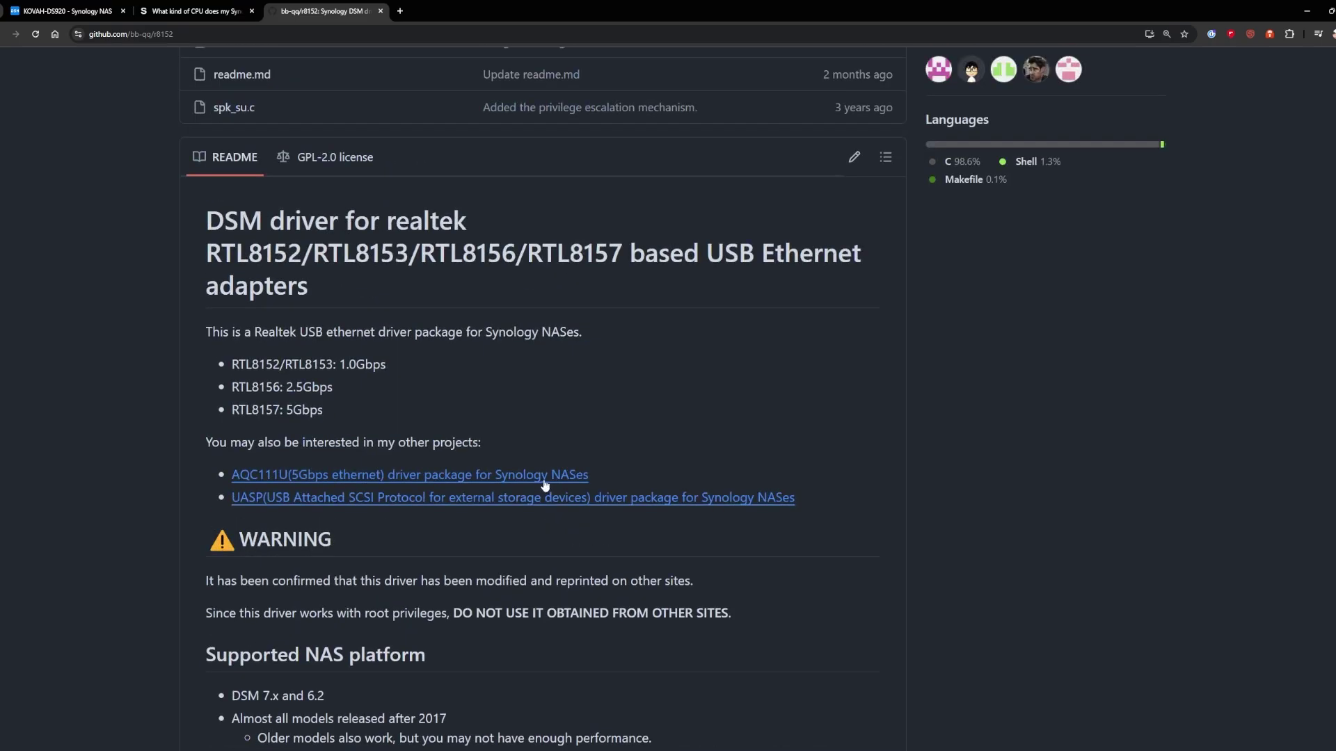
{"action": "scroll", "coordinate": [517, 471], "scroll_direction": "down", "scroll_amount": 9}
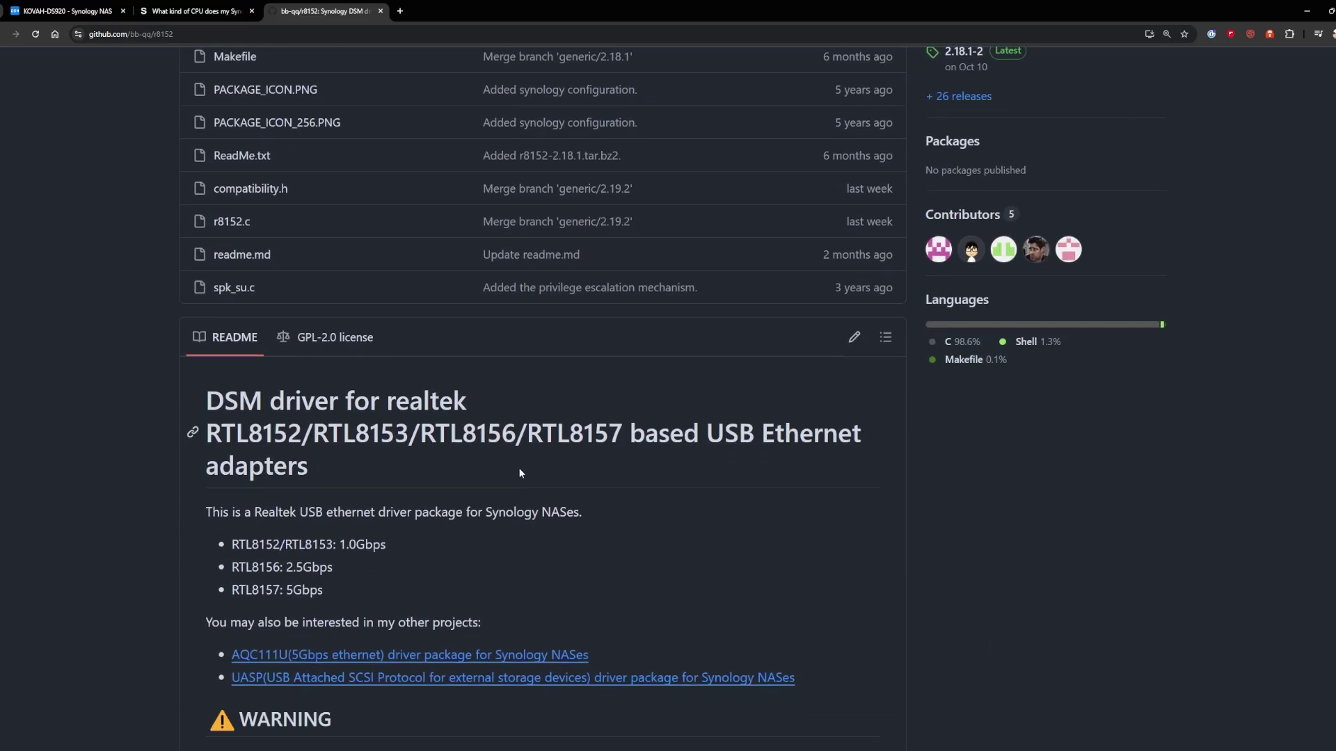
{"action": "scroll", "coordinate": [519, 473], "scroll_direction": "up", "scroll_amount": 5}
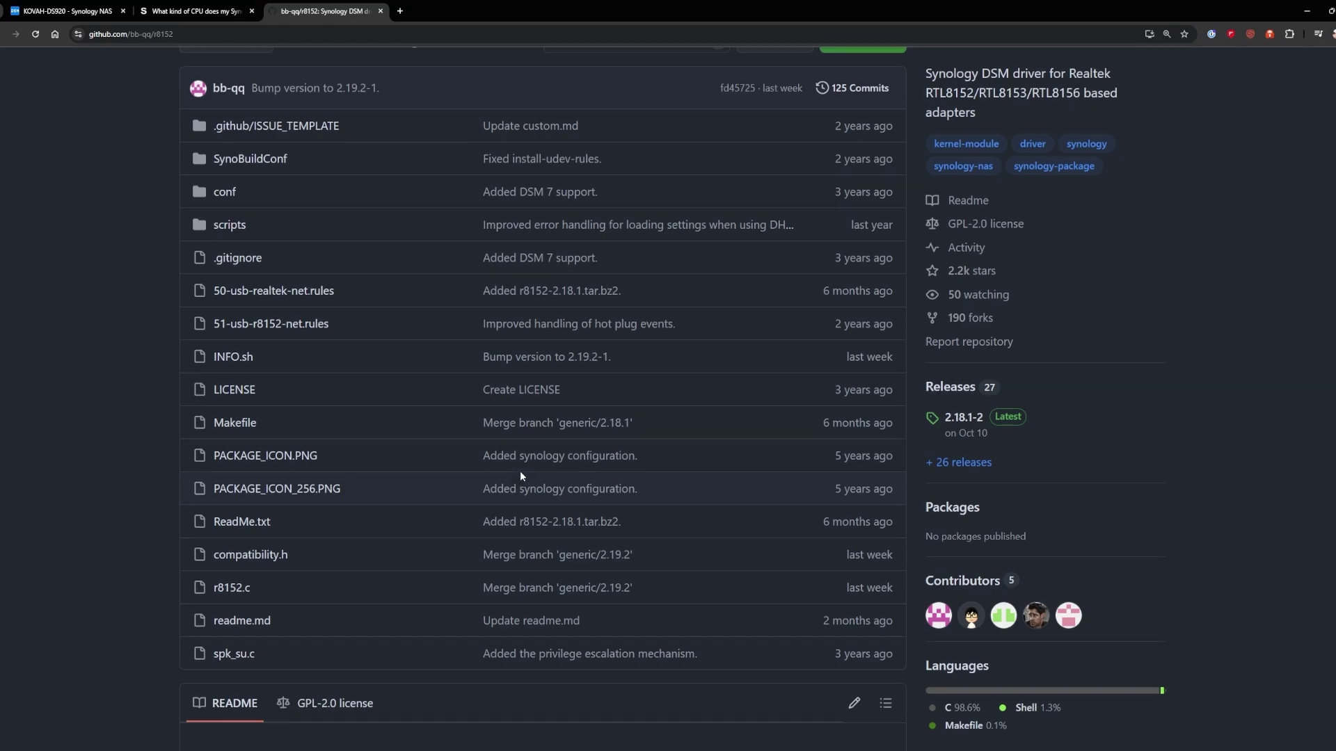
{"action": "scroll", "coordinate": [520, 472], "scroll_direction": "up", "scroll_amount": 1}
Open the r8152 Releases and highlight the 2.19.2-1 notes mapping package suffixes to DSM versions
{"action": "left_click", "coordinate": [951, 473]}
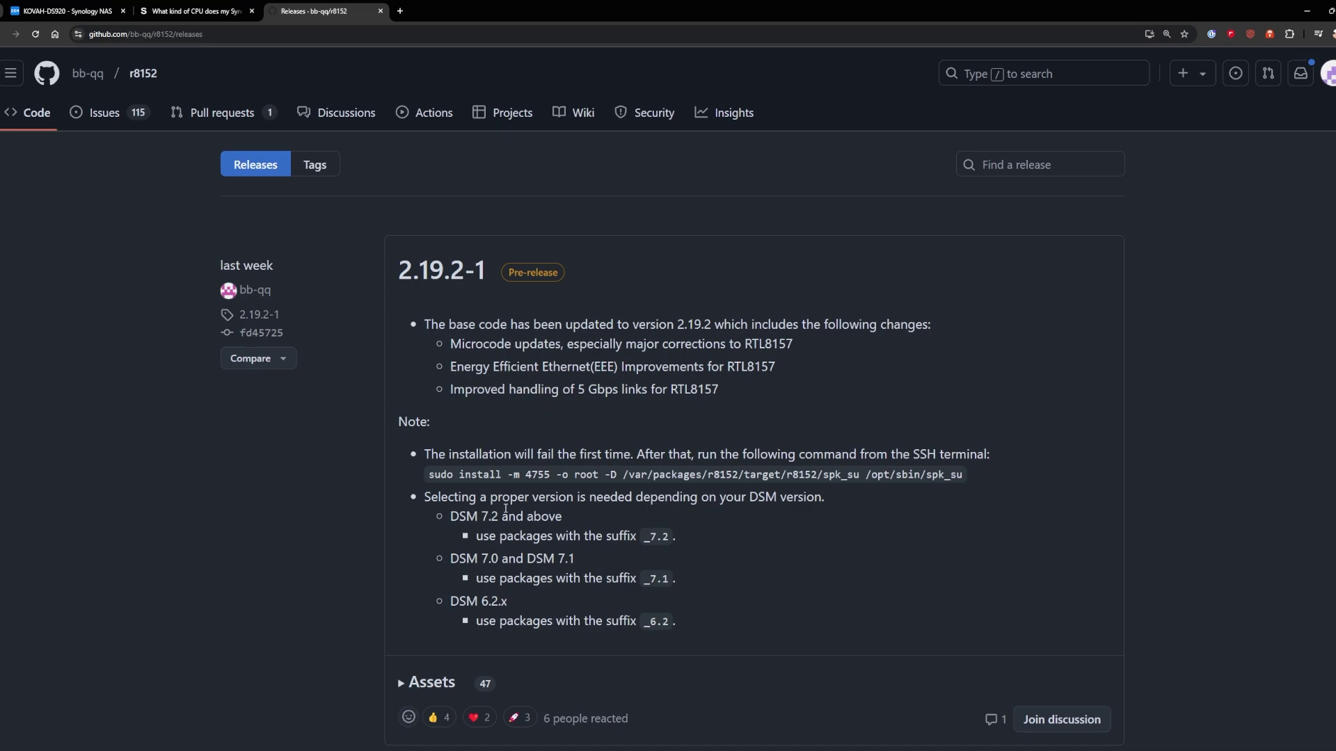
{"action": "left_click_drag", "start_coordinate": [445, 518], "coordinate": [683, 617]}
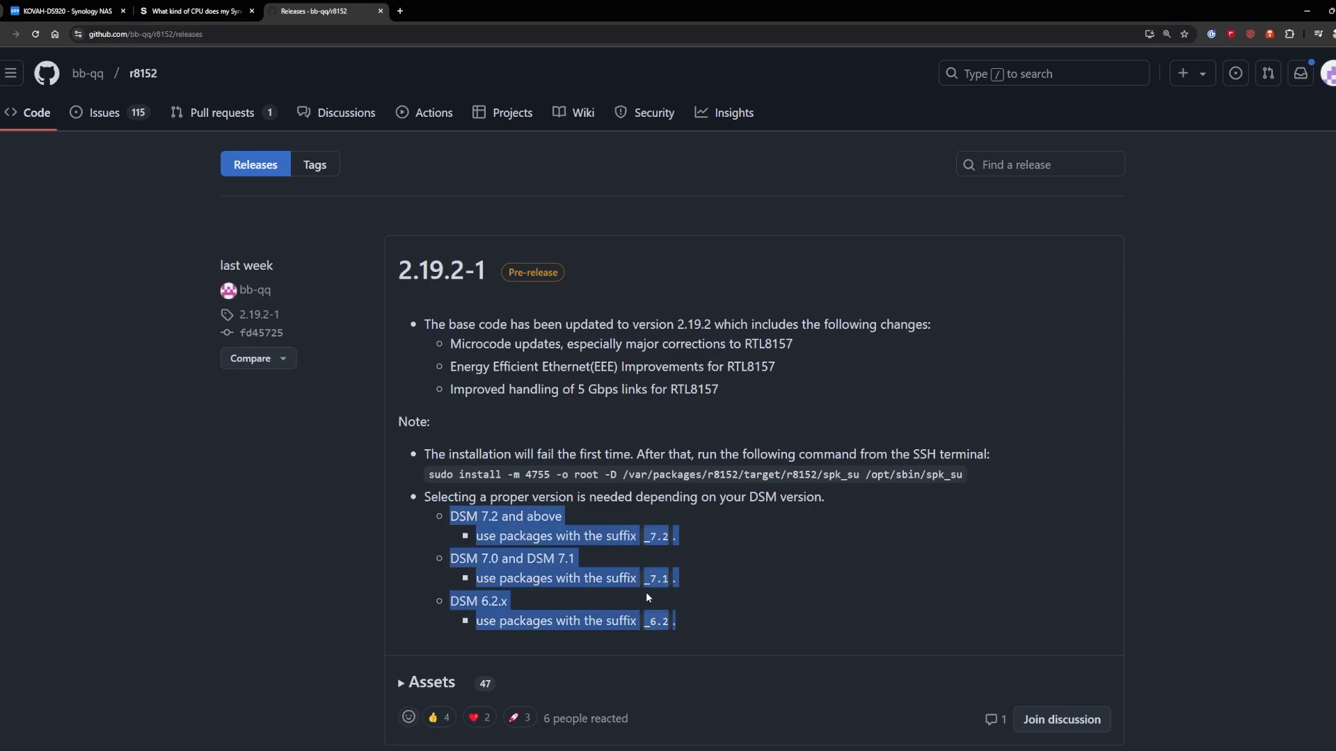
Check DSM 7.2.2-72806 Update 2 in Info Center, close Control Panel, and return to Releases
{"action": "left_click", "coordinate": [66, 12]}
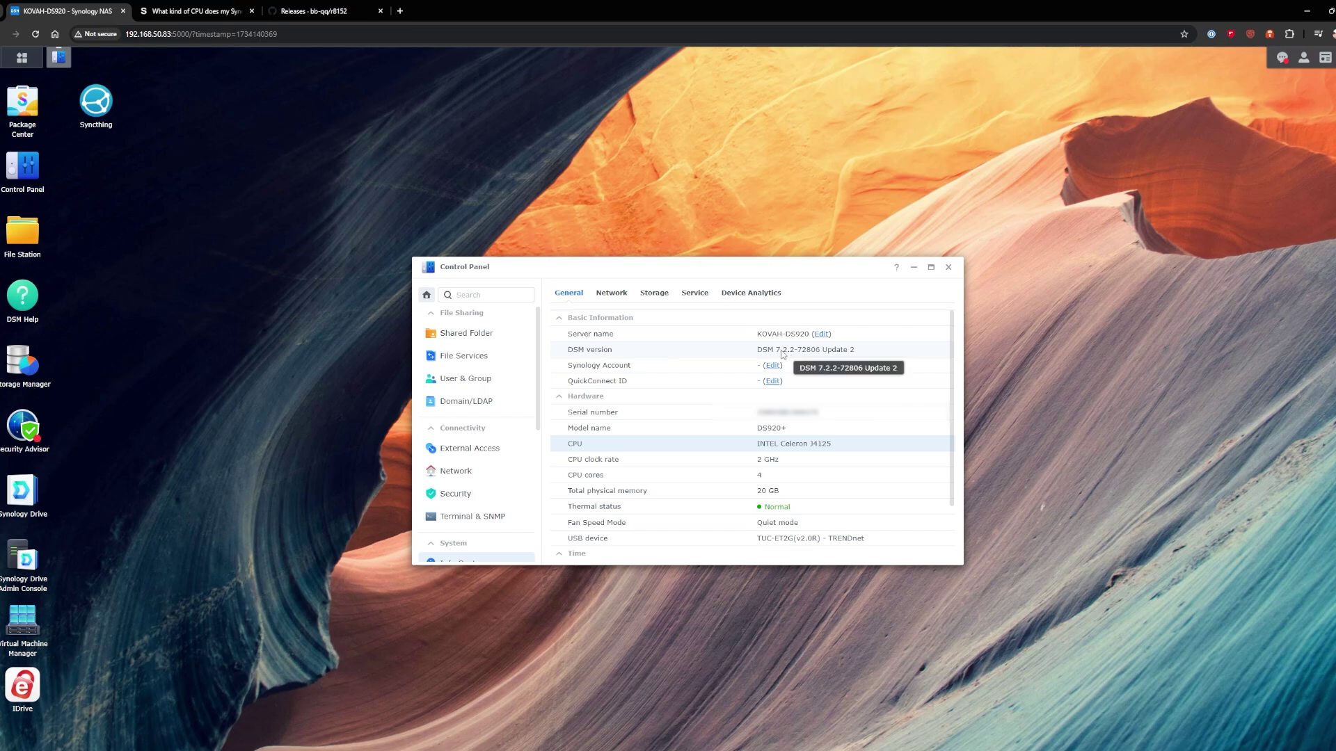
{"action": "left_click", "coordinate": [948, 267]}
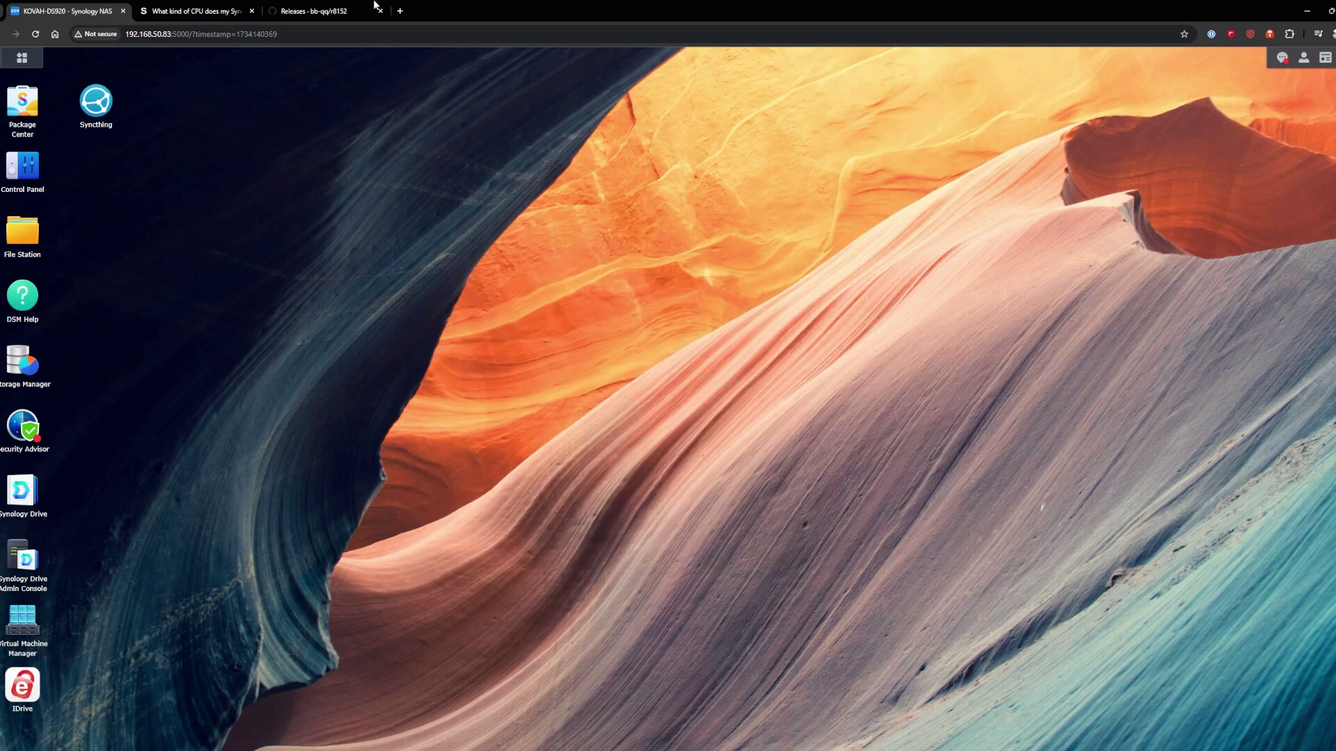
{"action": "left_click", "coordinate": [313, 12]}
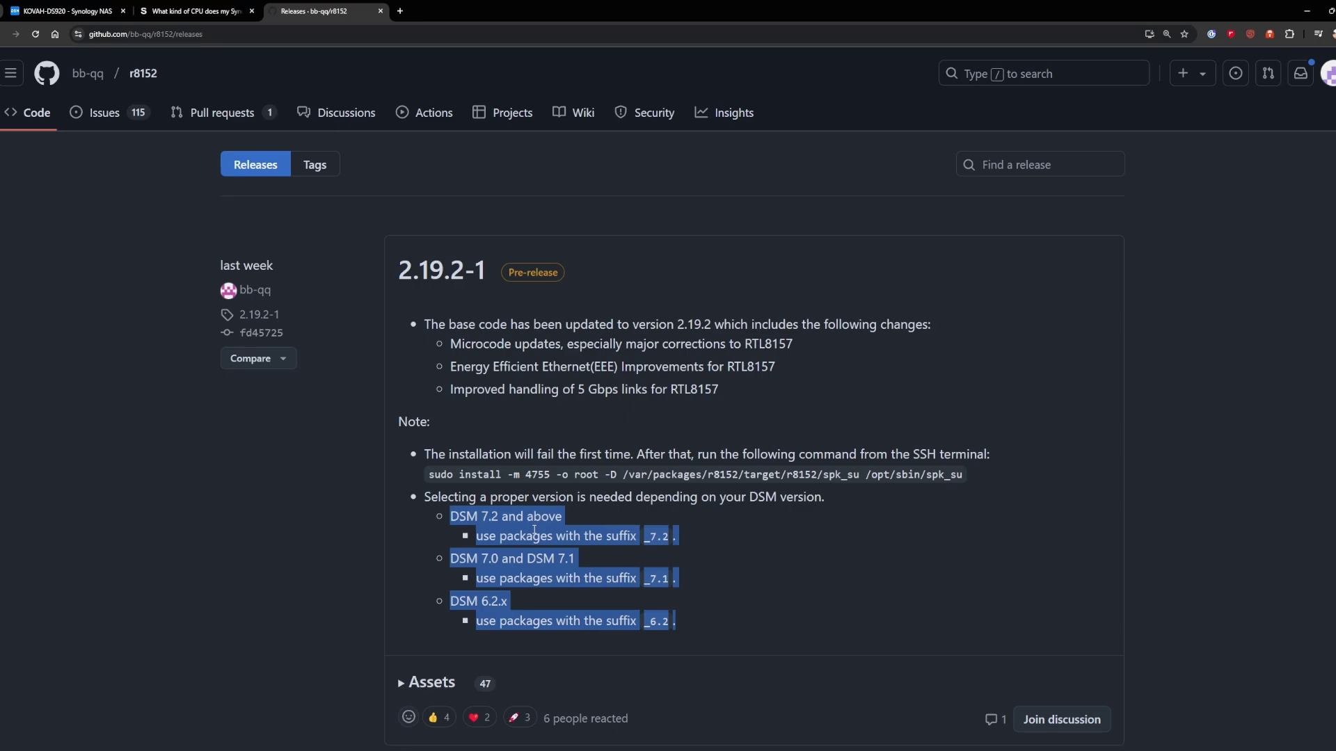
Highlight the _7.2 suffix and spk_su install command, and open release 2.19.2-1 in a new tab
{"action": "left_click", "coordinate": [654, 537]}
{"action": "left_click_drag", "start_coordinate": [650, 536], "coordinate": [668, 536]}
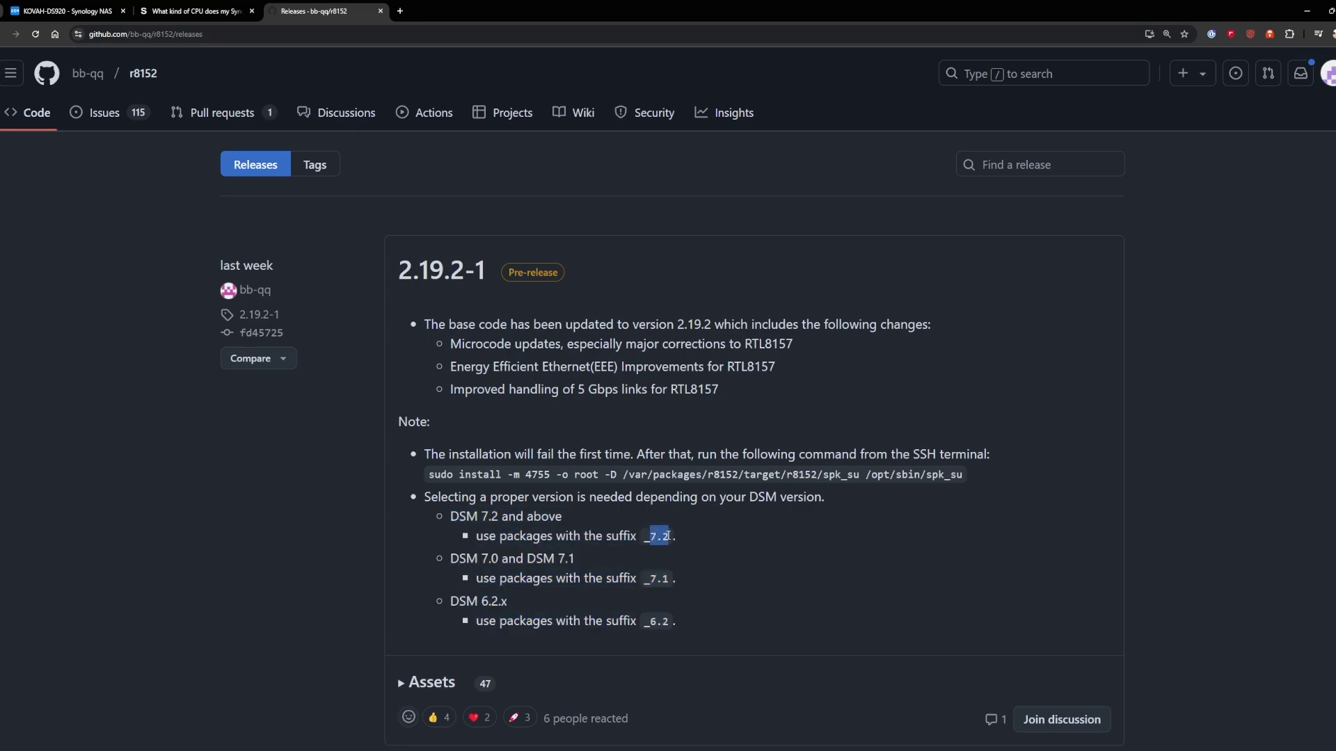
{"action": "left_click_drag", "start_coordinate": [430, 474], "coordinate": [931, 475]}
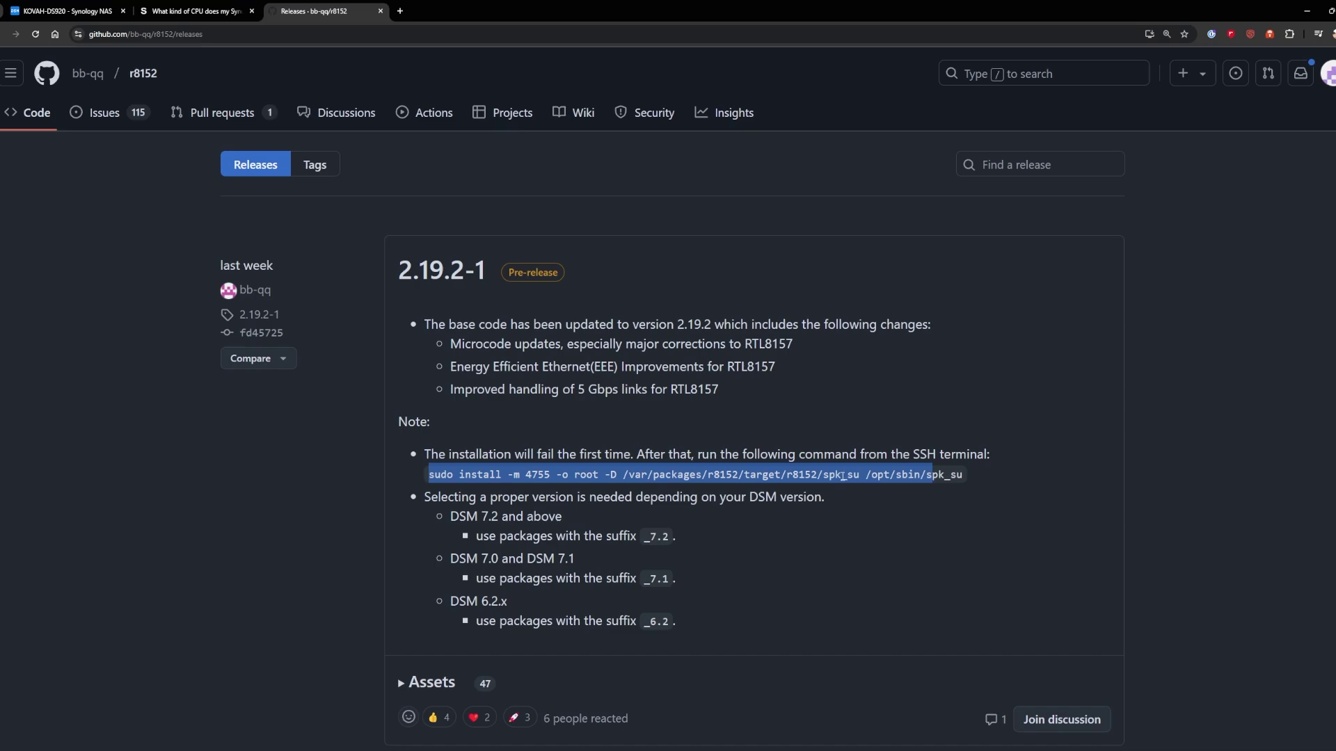
{"action": "right_click", "coordinate": [462, 278]}
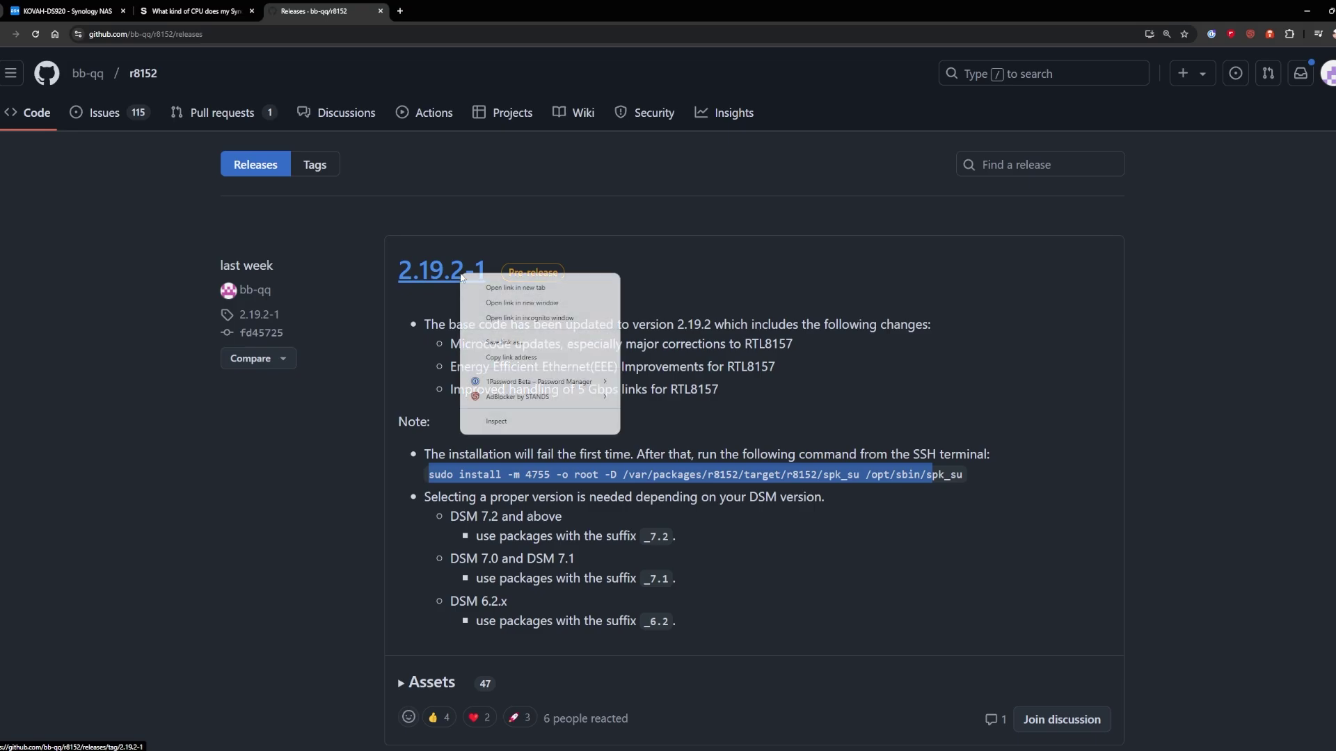
{"action": "left_click", "coordinate": [487, 284]}
{"action": "left_click", "coordinate": [428, 7]}
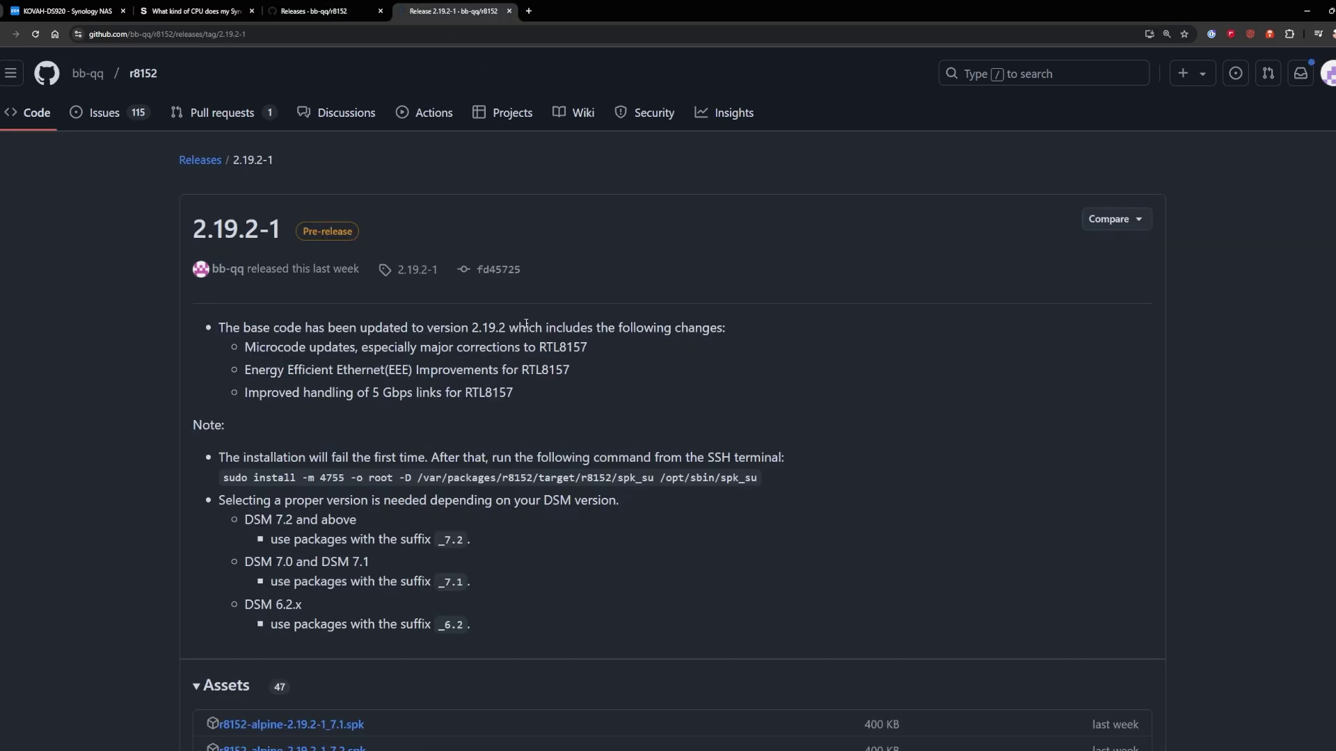
Confirm DS920+ is Geminilake and download r8152-geminilake-2.19.2-1_7.2.spk from the release assets
{"action": "scroll", "coordinate": [529, 346], "scroll_direction": "down", "scroll_amount": 5}
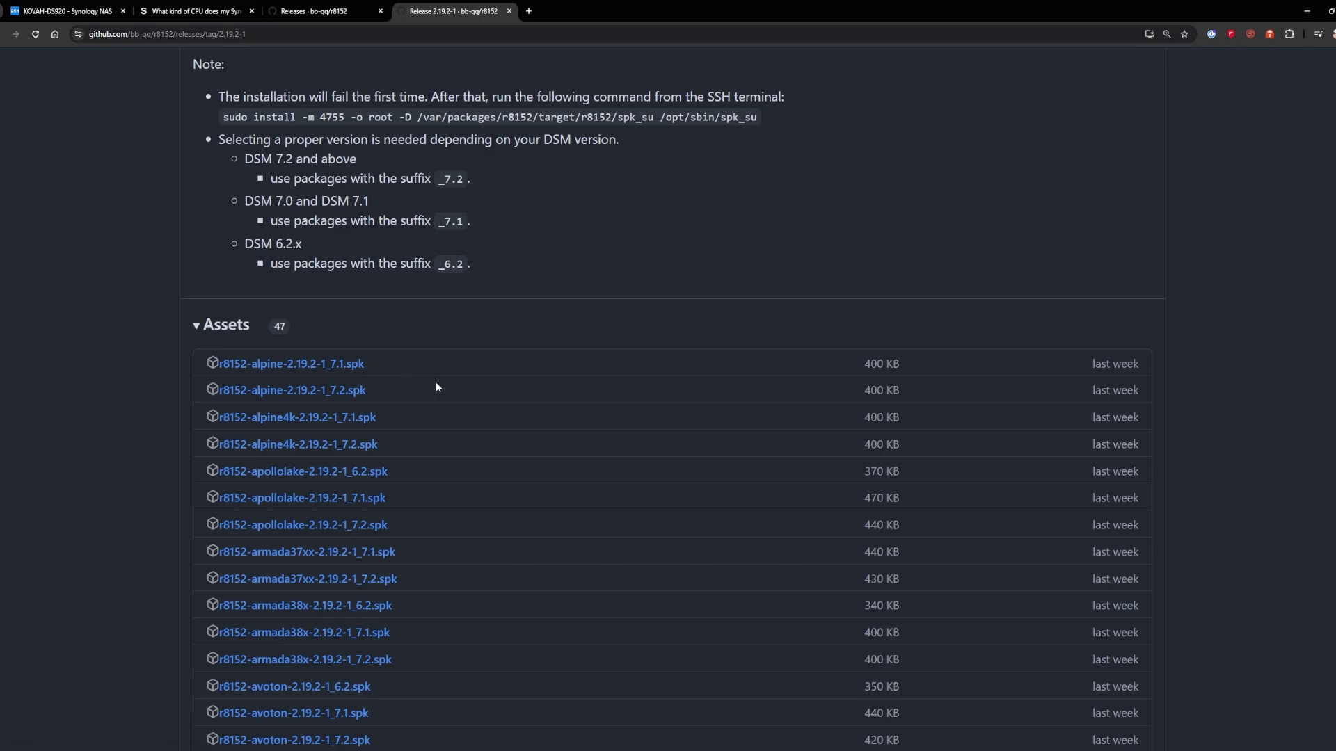
{"action": "left_click", "coordinate": [202, 11]}
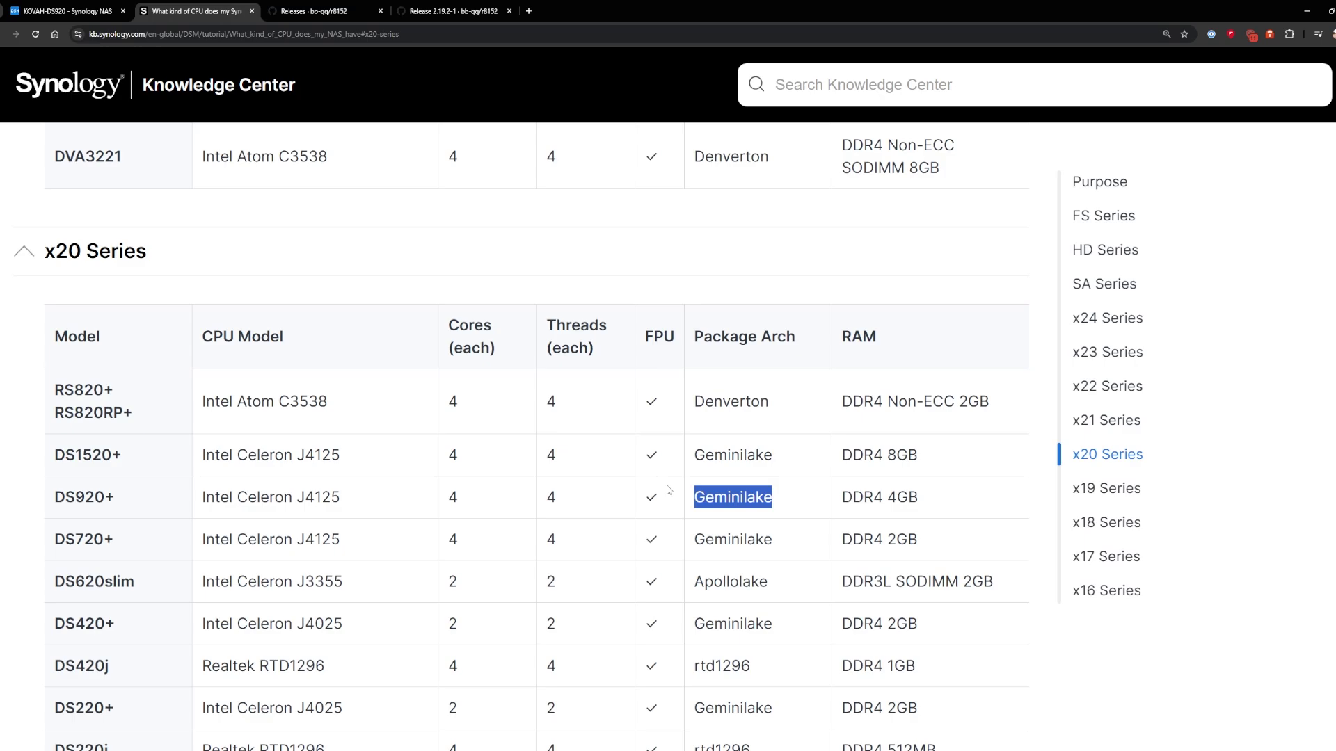
{"action": "left_click", "coordinate": [453, 11]}
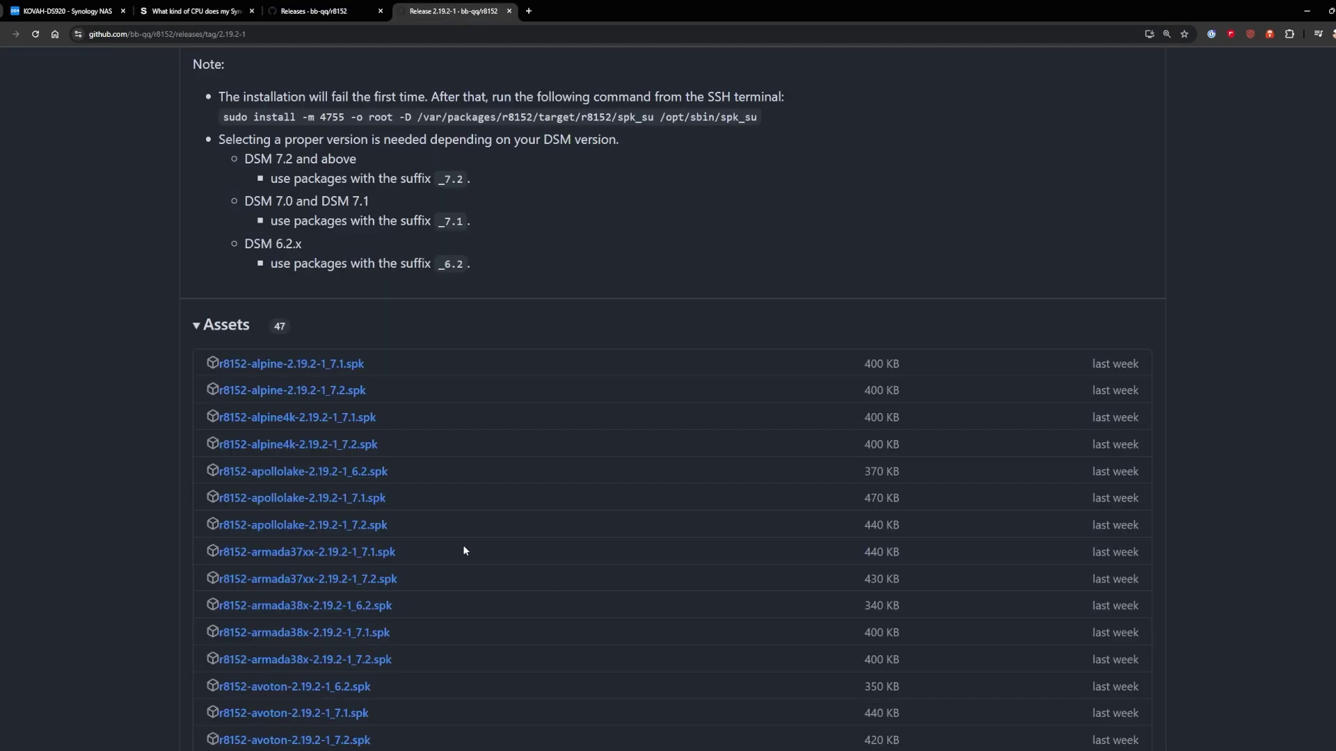
{"action": "scroll", "coordinate": [420, 499], "scroll_direction": "down", "scroll_amount": 15}
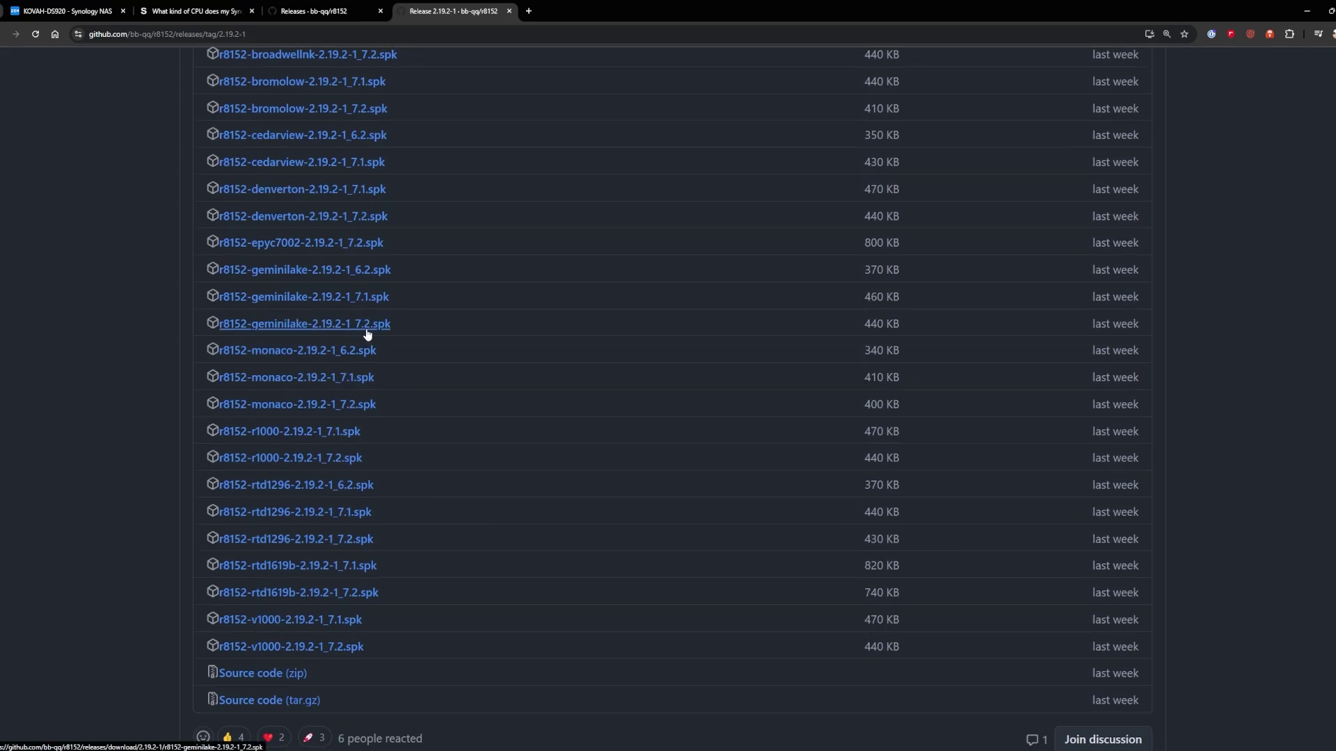
{"action": "left_click_drag", "start_coordinate": [394, 327], "coordinate": [240, 335]}
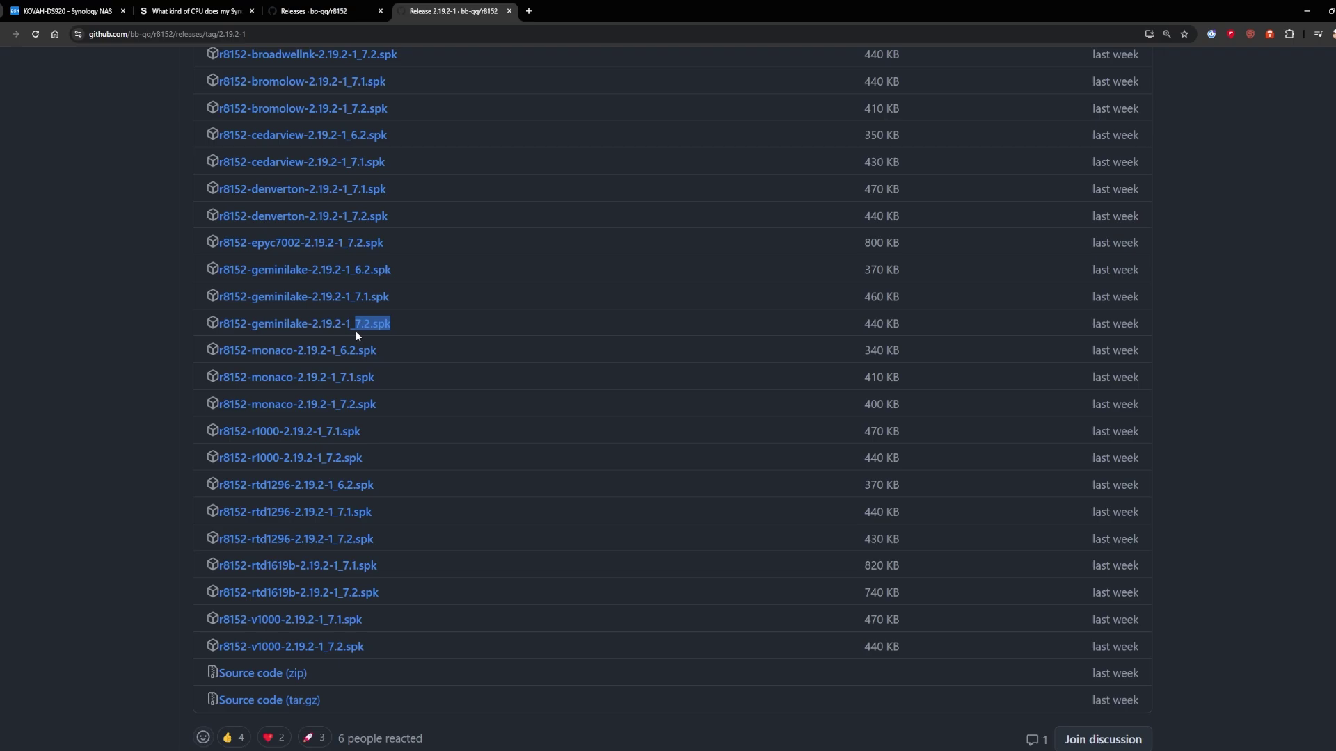
{"action": "left_click", "coordinate": [451, 320]}
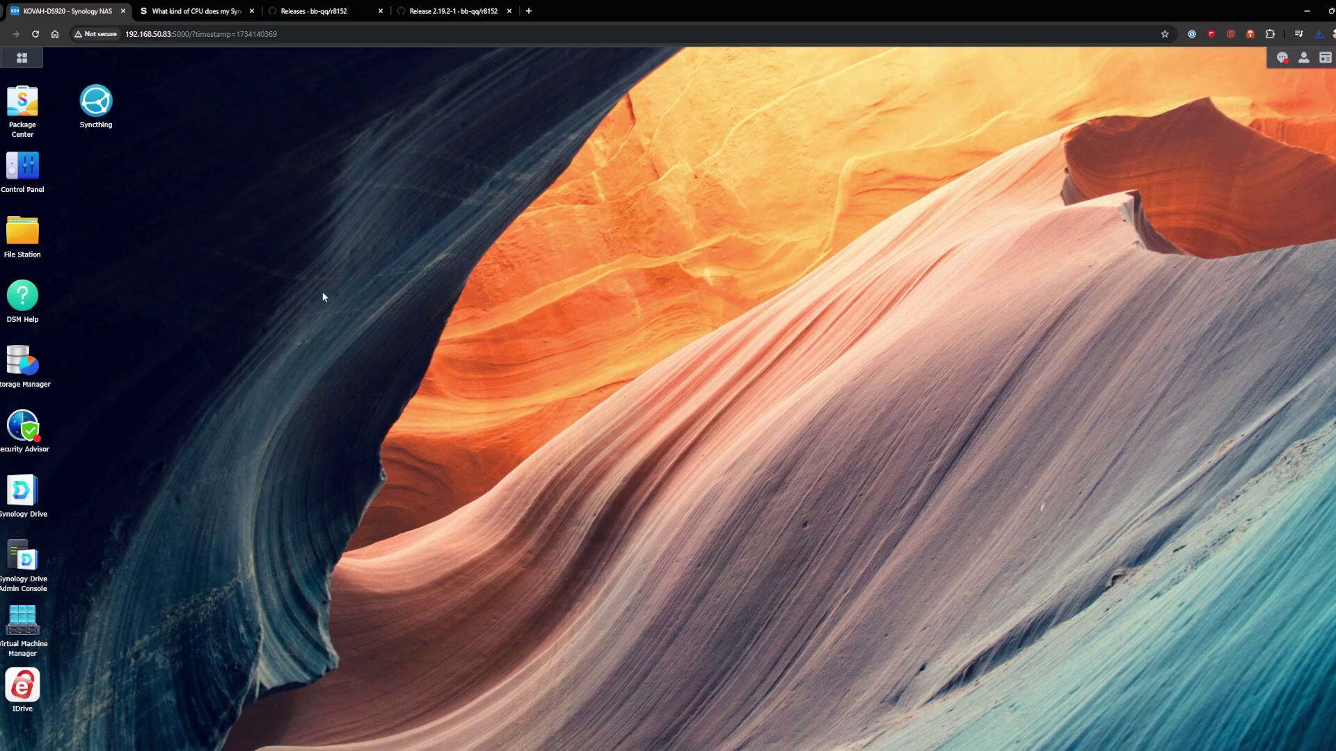
Enable the SSH service in Control Panel's Terminal & SNMP settings, then open Package Center
{"action": "left_click", "coordinate": [24, 172]}
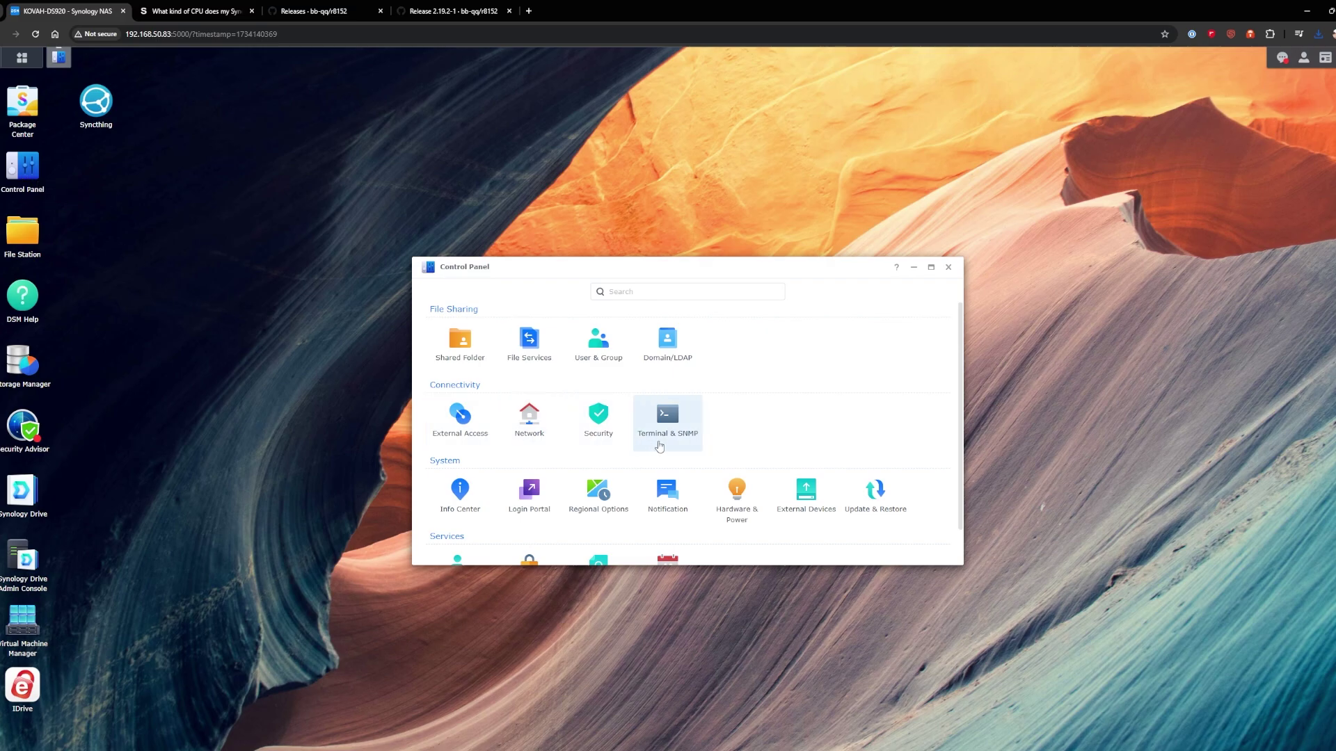
{"action": "left_click", "coordinate": [666, 398]}
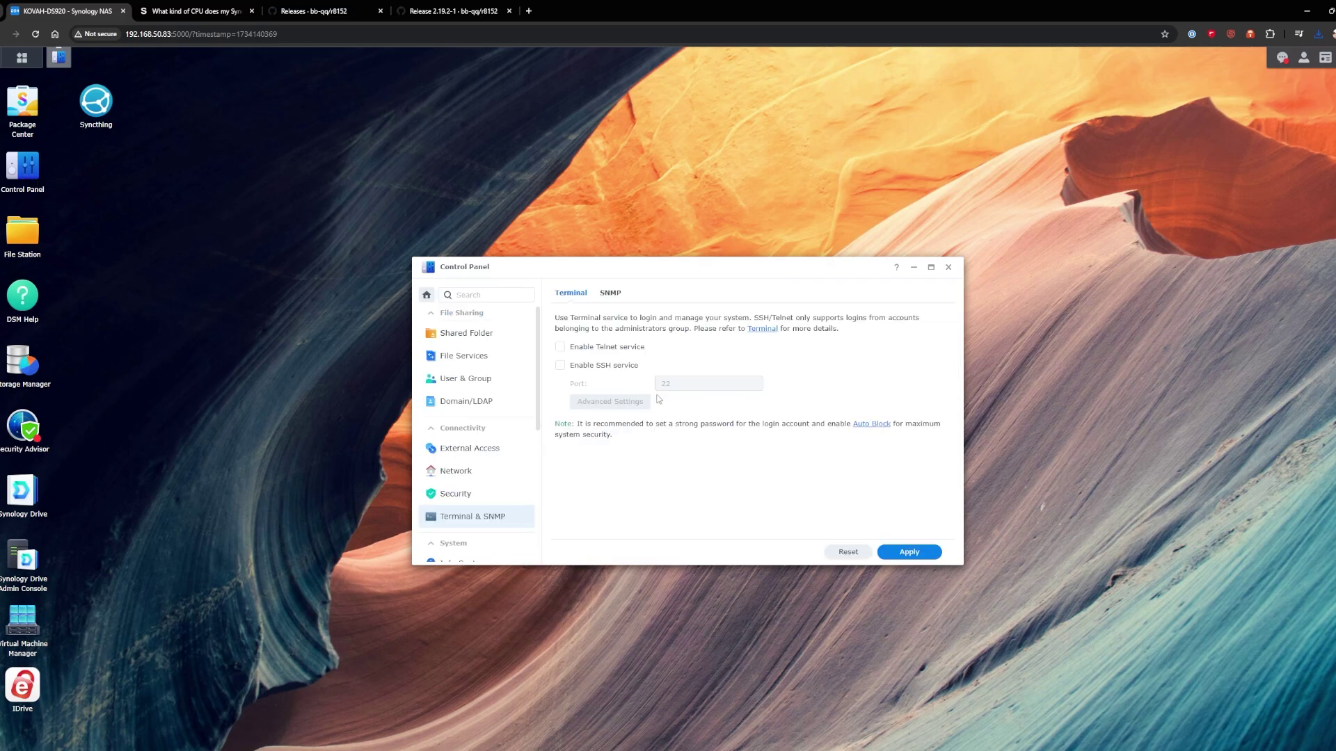
{"action": "left_click", "coordinate": [559, 366]}
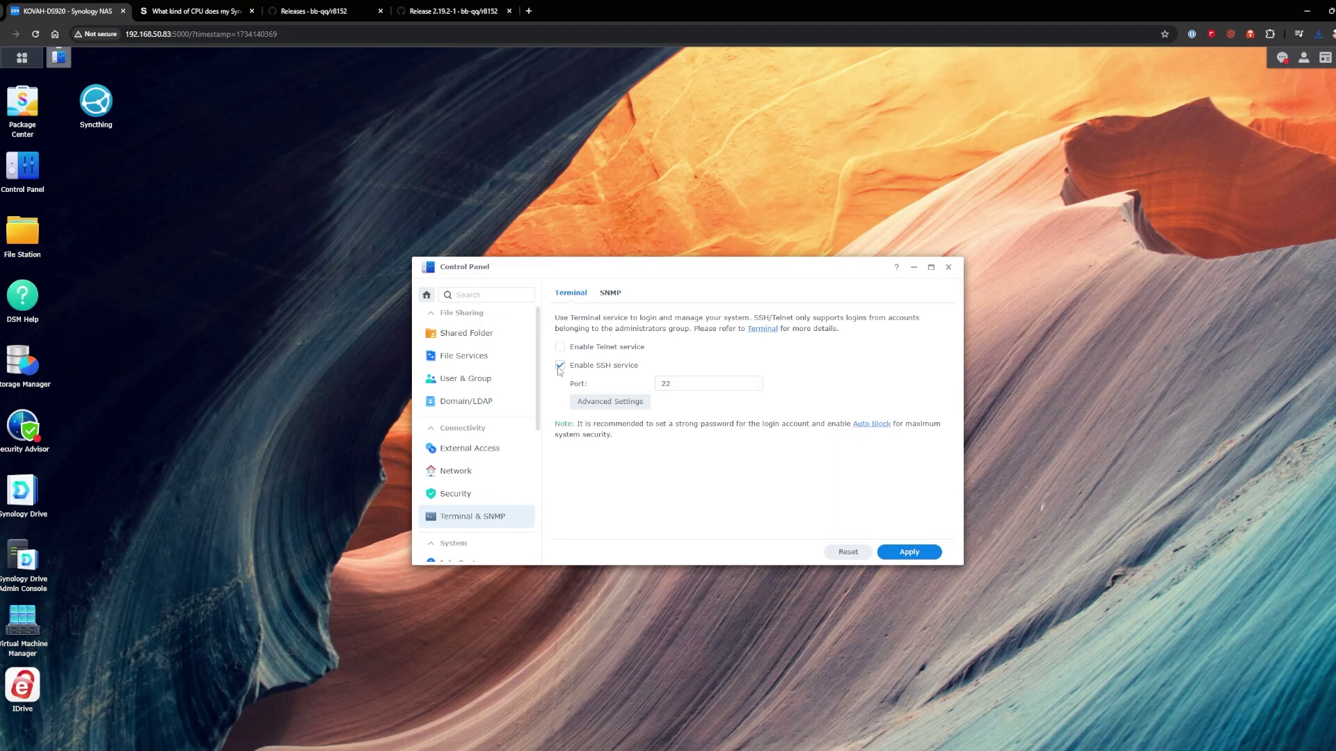
{"action": "left_click", "coordinate": [906, 551]}
{"action": "left_click", "coordinate": [787, 476]}
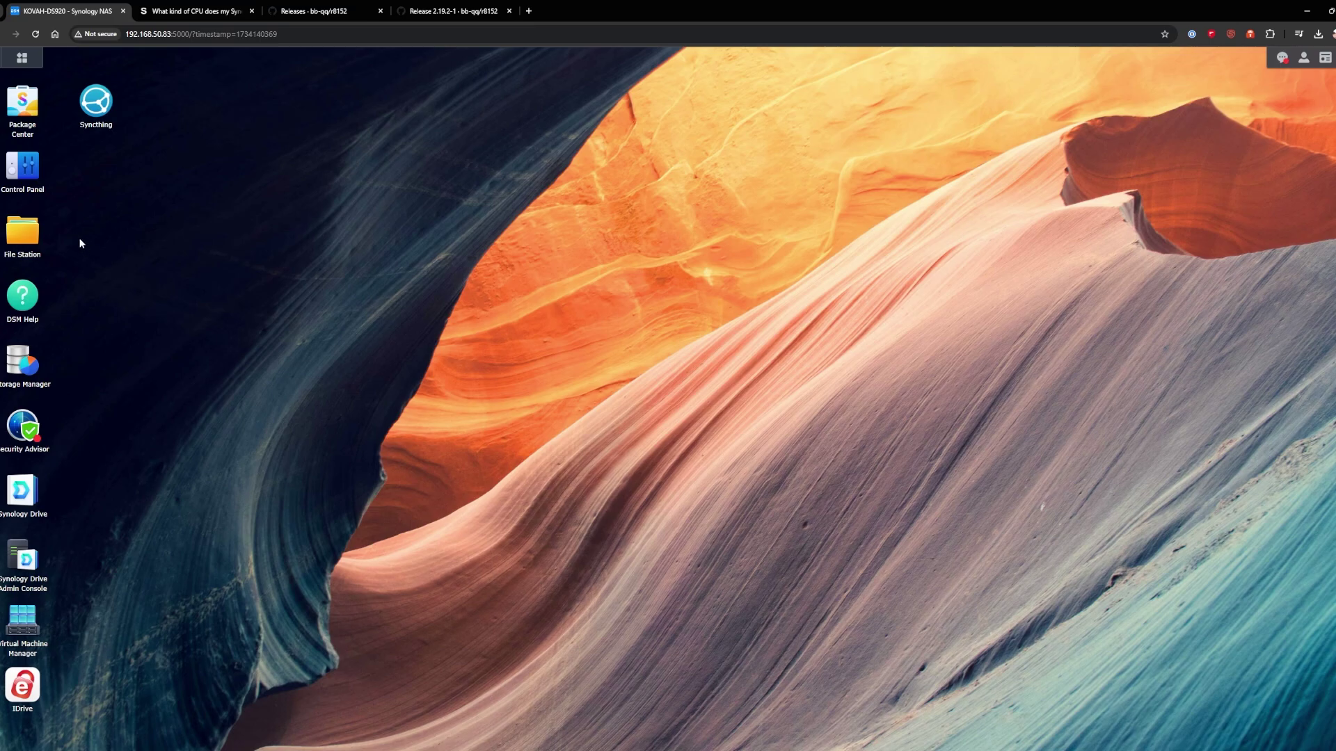
{"action": "left_click", "coordinate": [23, 111]}
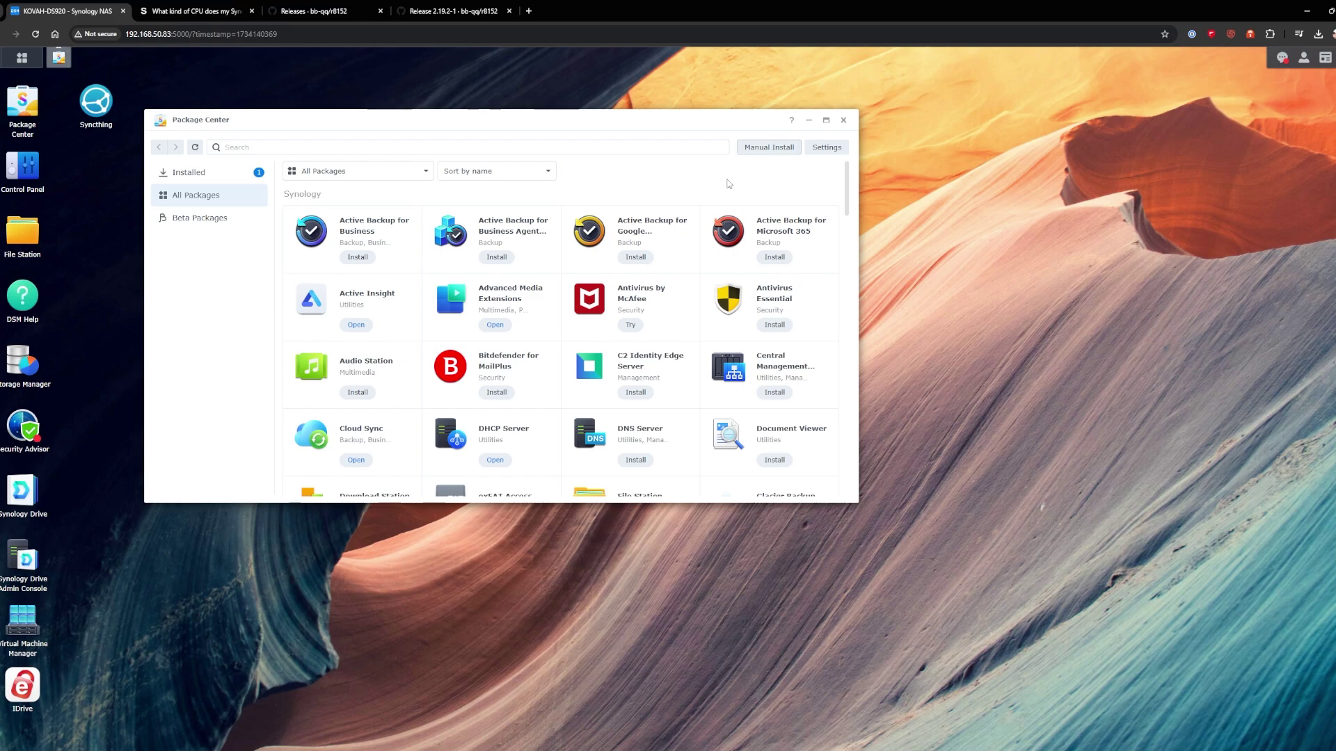
Manually install the geminilake r8152 .spk, accept the third-party warning, and dismiss the install failure
{"action": "left_click", "coordinate": [759, 154]}
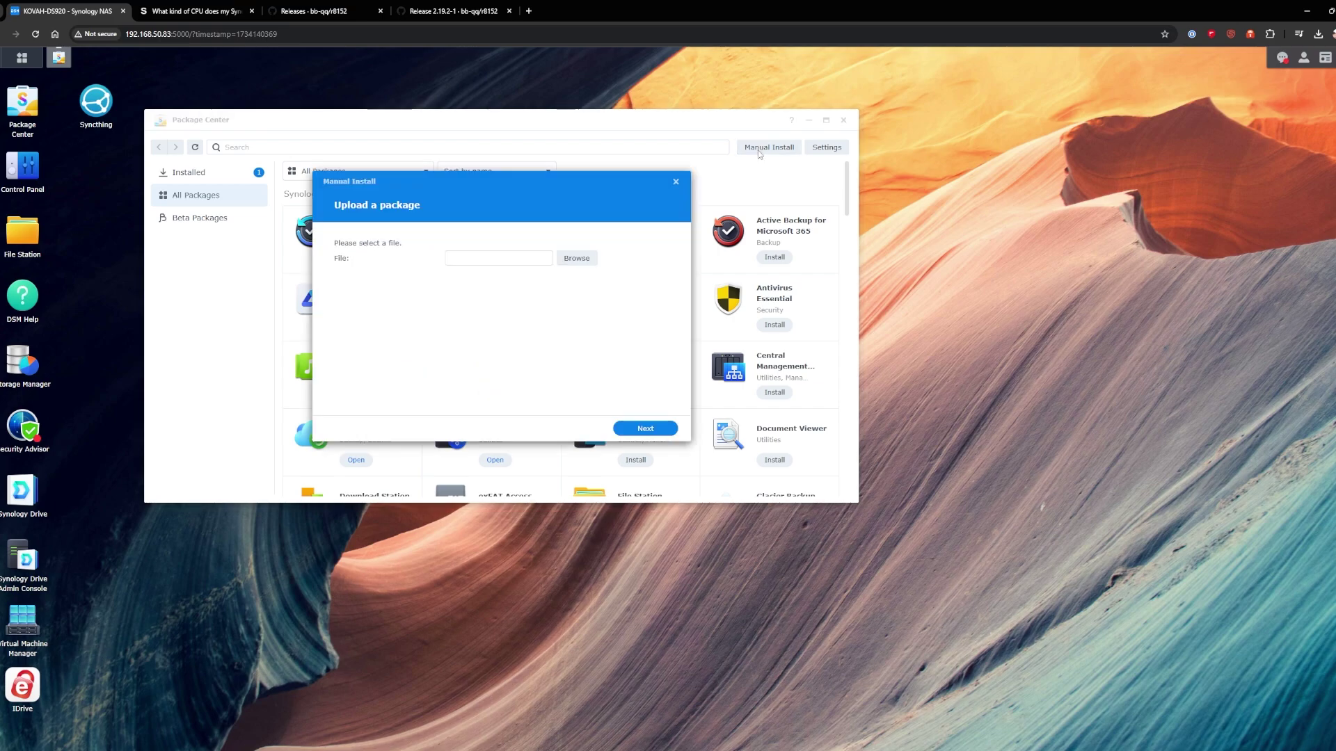
{"action": "left_click", "coordinate": [581, 263]}
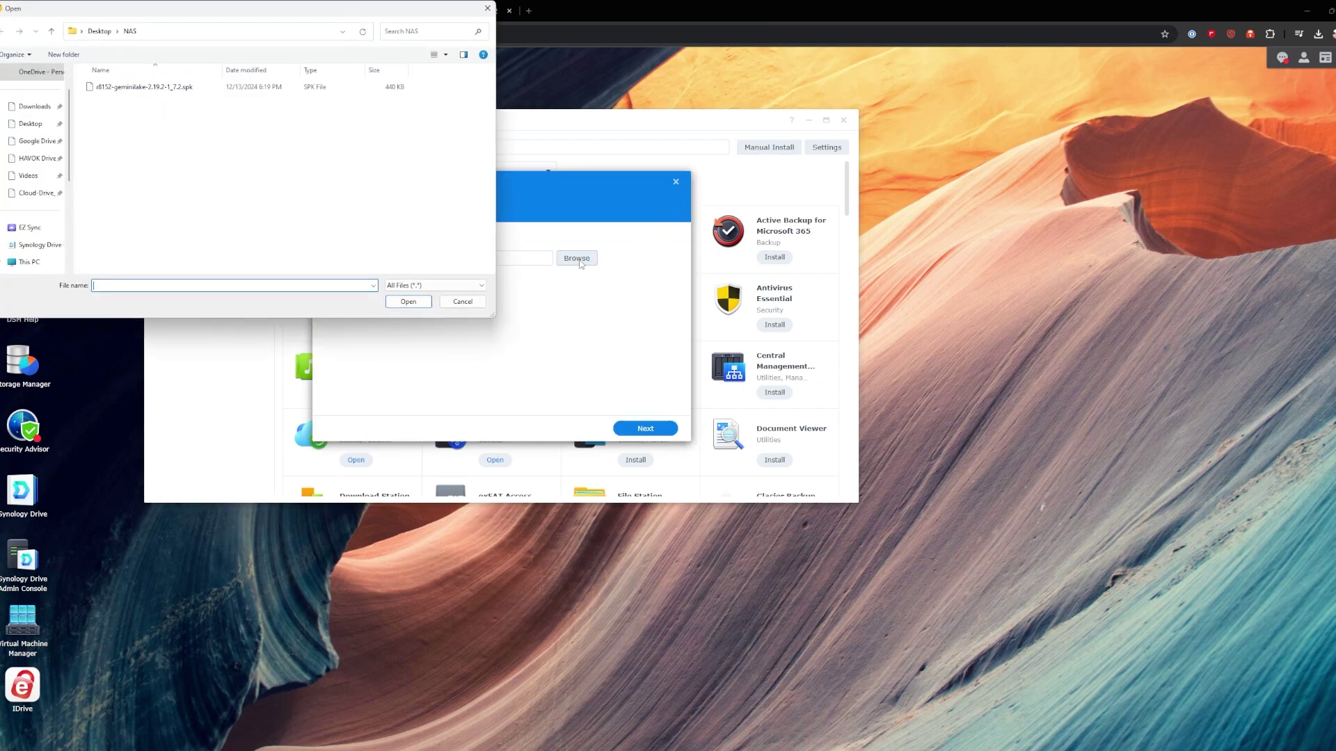
{"action": "left_click", "coordinate": [158, 87]}
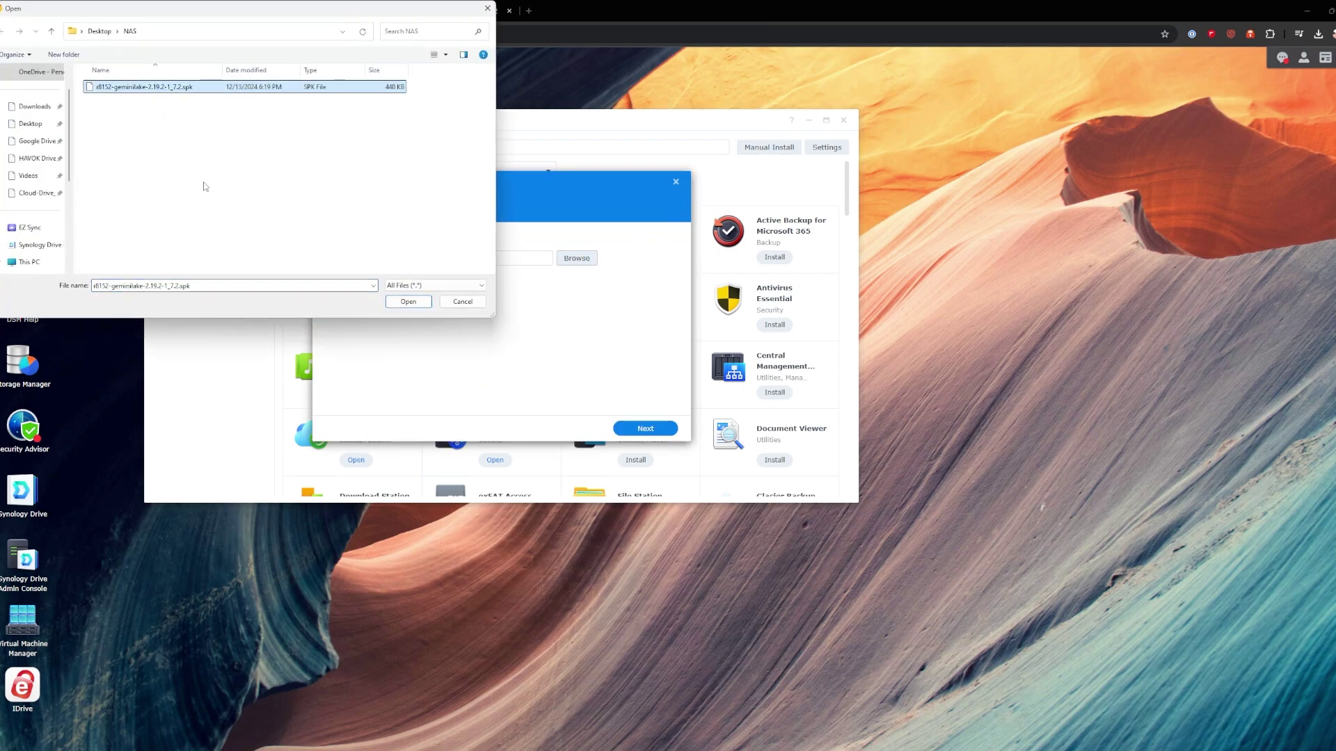
{"action": "left_click", "coordinate": [408, 304]}
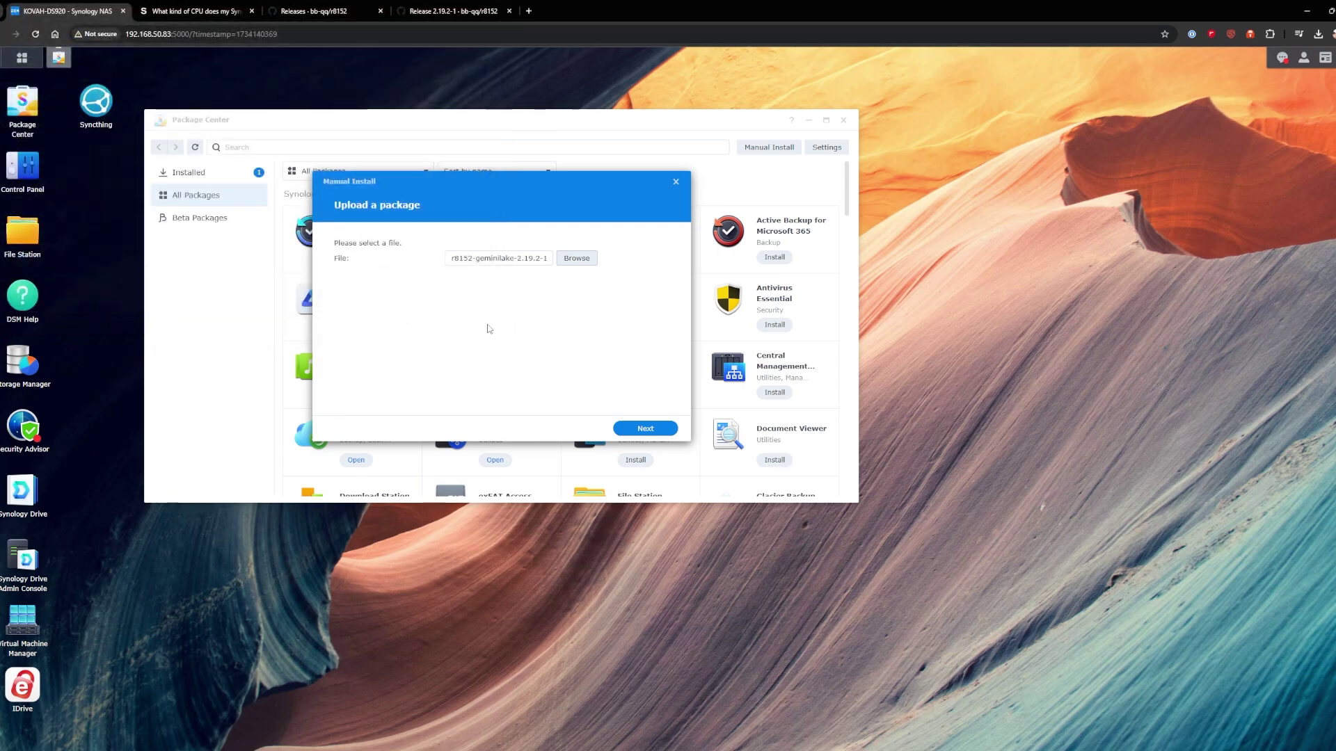
{"action": "left_click", "coordinate": [646, 428]}
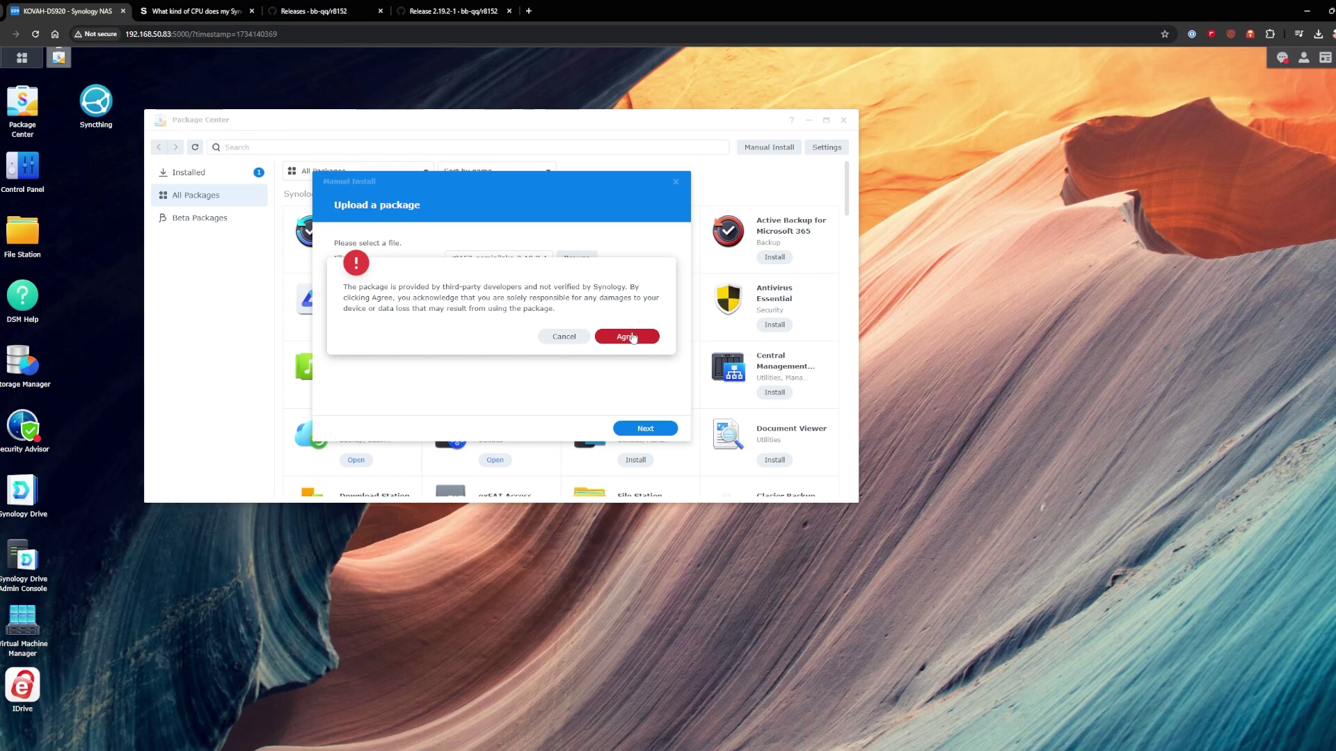
{"action": "left_click", "coordinate": [630, 338]}
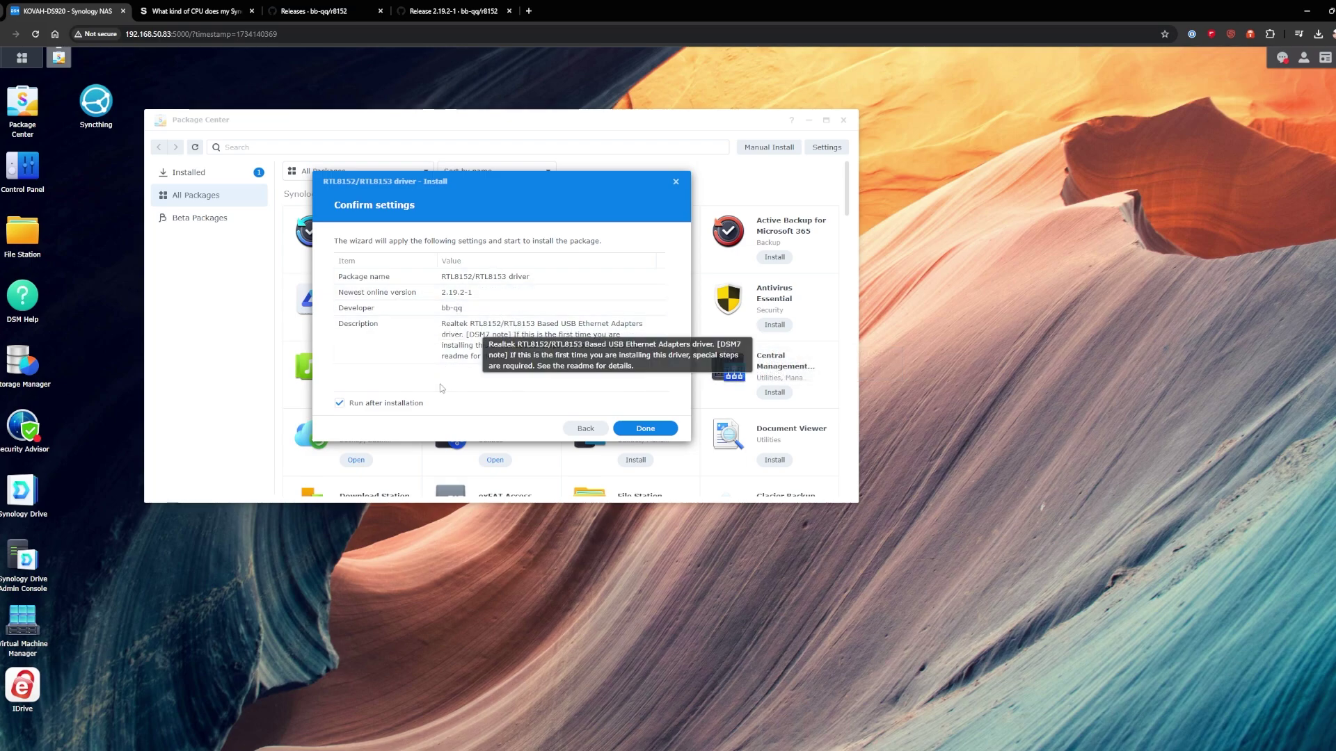
{"action": "left_click", "coordinate": [635, 432]}
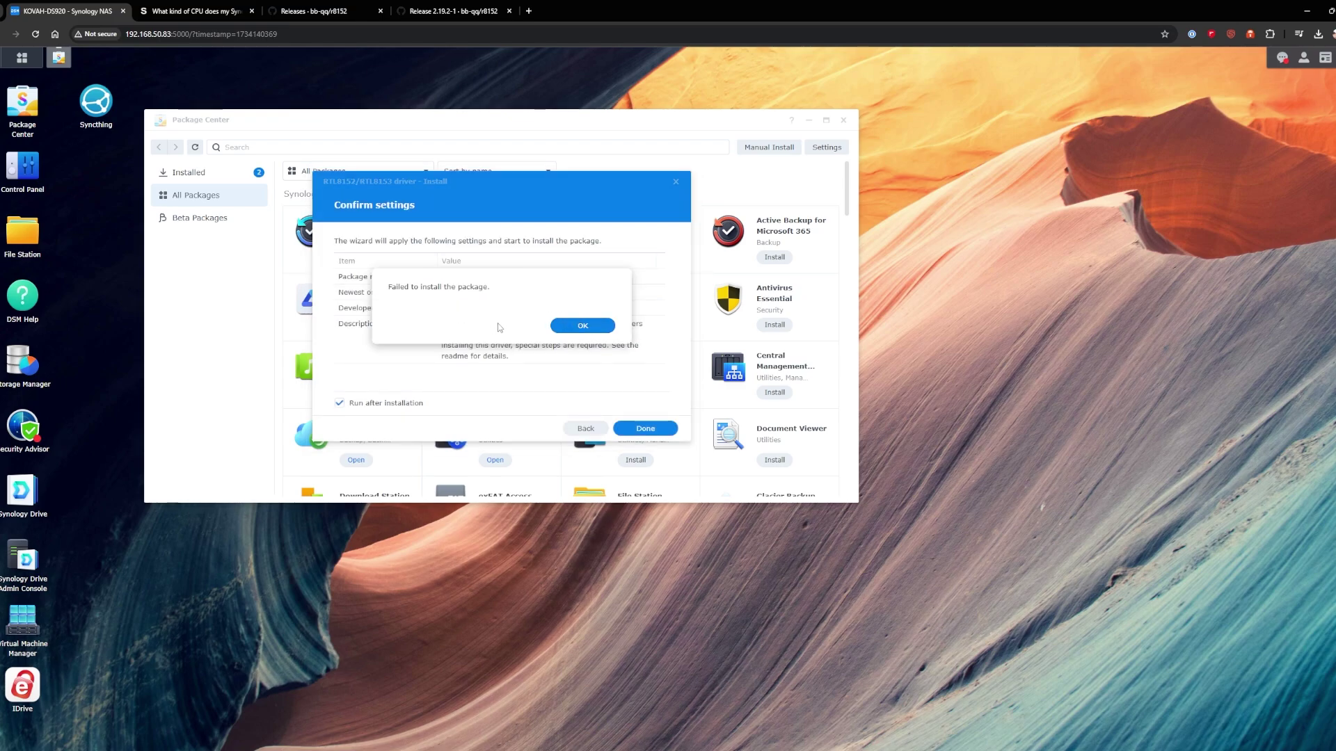
{"action": "left_click", "coordinate": [577, 326]}
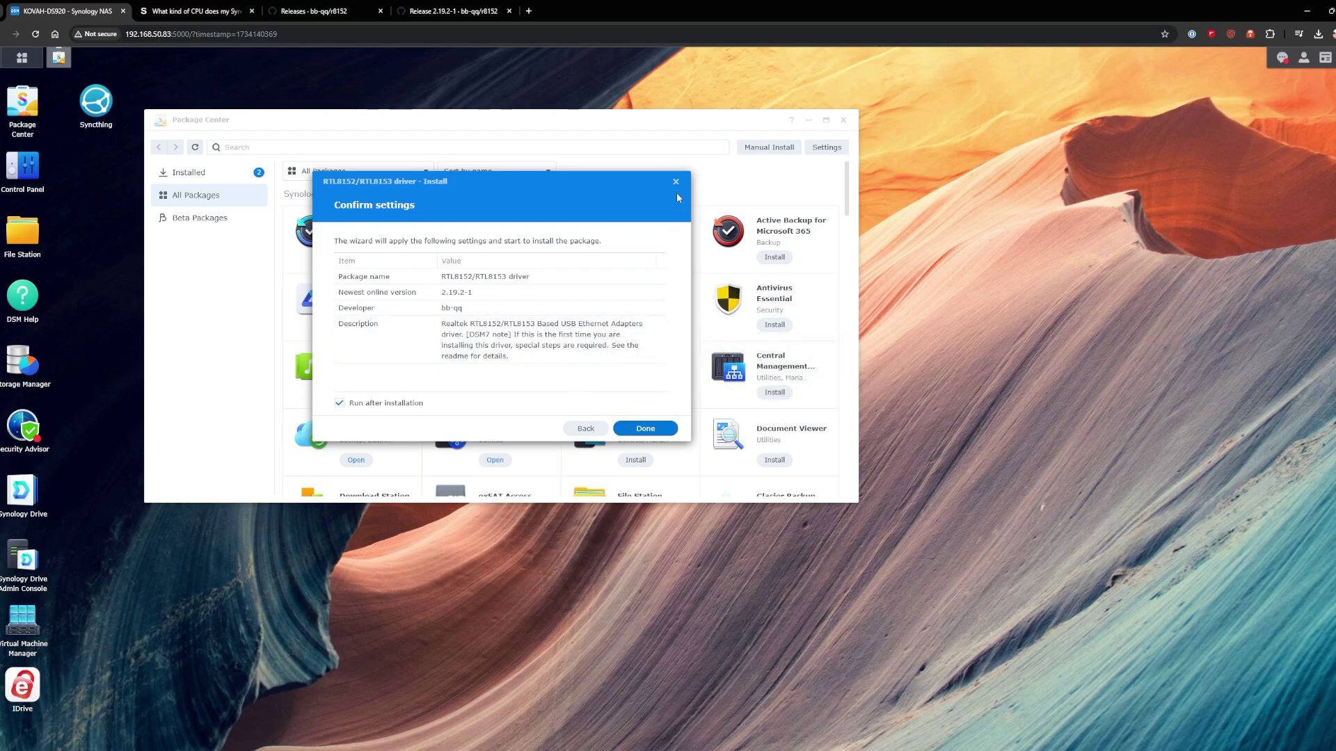
{"action": "left_click", "coordinate": [676, 183]}
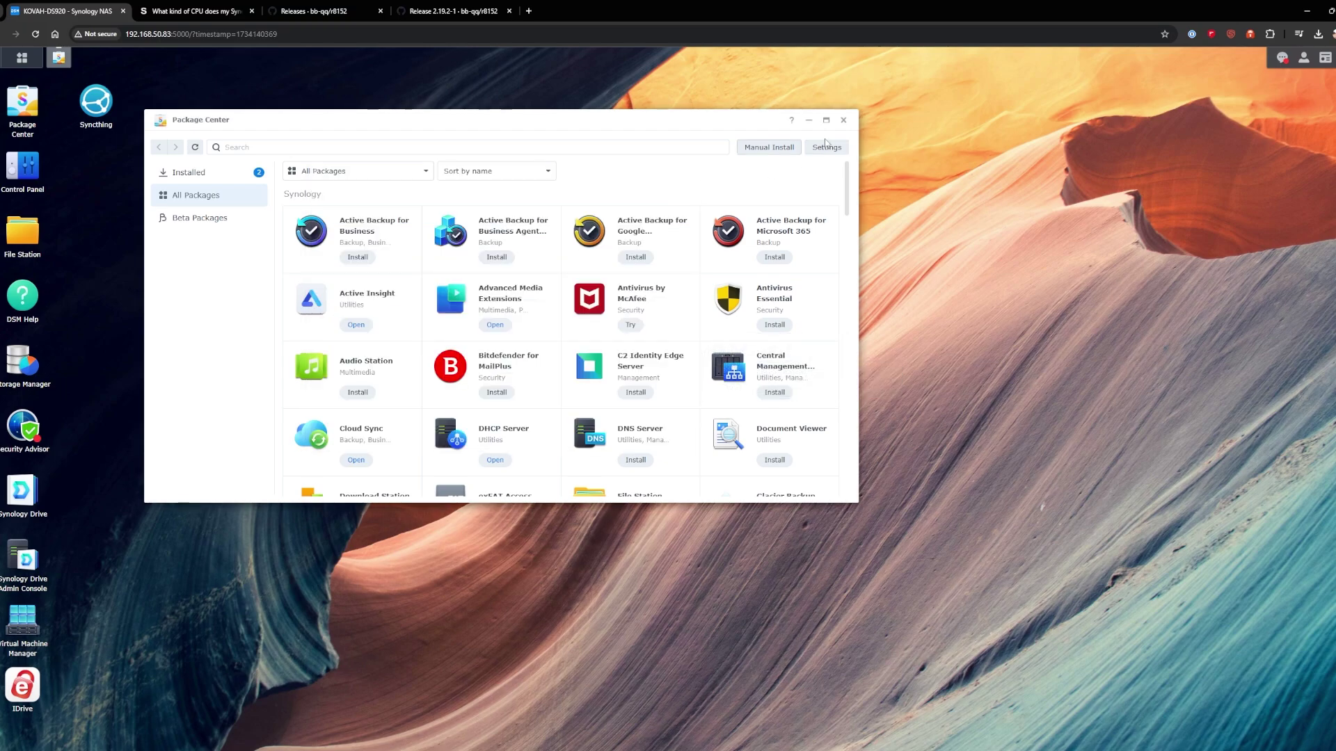
Close Package Center and switch back to the r8152 Releases page
{"action": "left_click", "coordinate": [843, 120]}
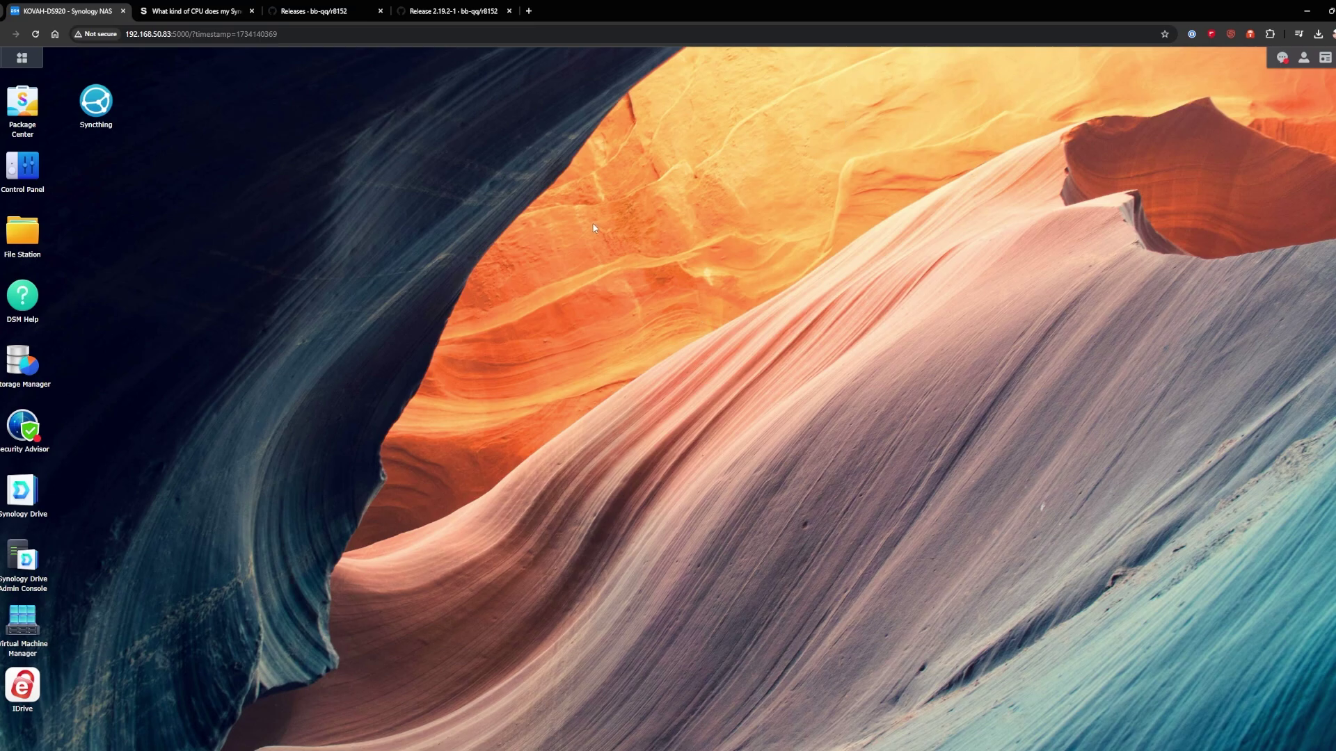
{"action": "left_click", "coordinate": [359, 9]}
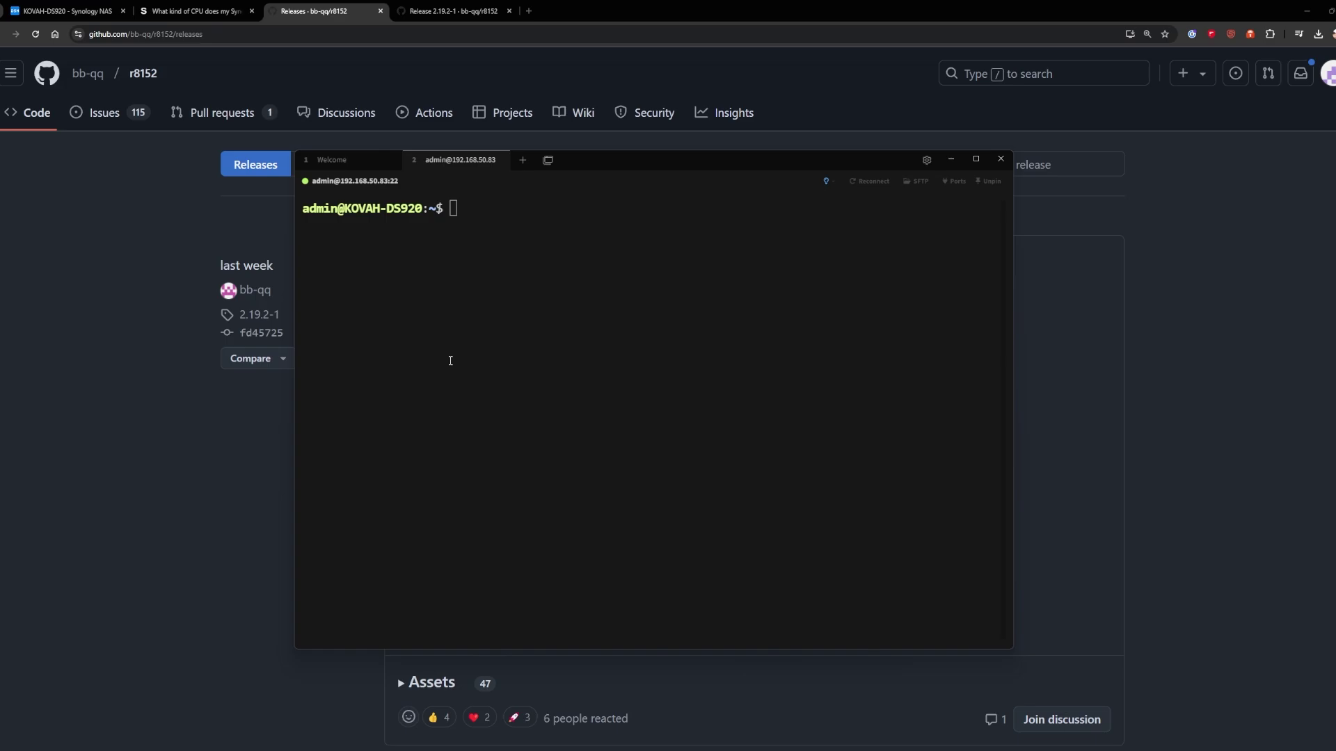
Paste and run the sudo install -m 4755 command that installs spk_su into /opt/sbin
{"action": "left_click", "coordinate": [608, 164]}
{"action": "left_click_drag", "start_coordinate": [608, 167], "coordinate": [656, 185]}
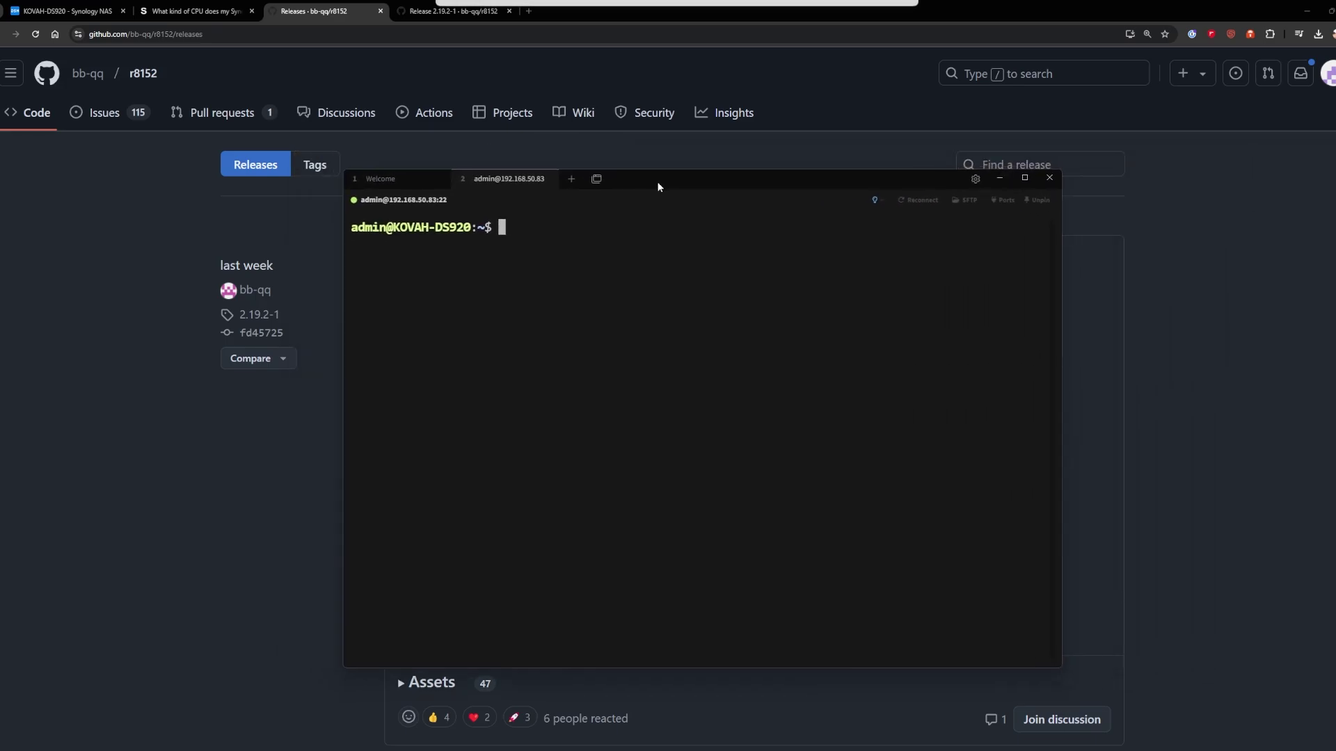
{"action": "right_click", "coordinate": [505, 230]}
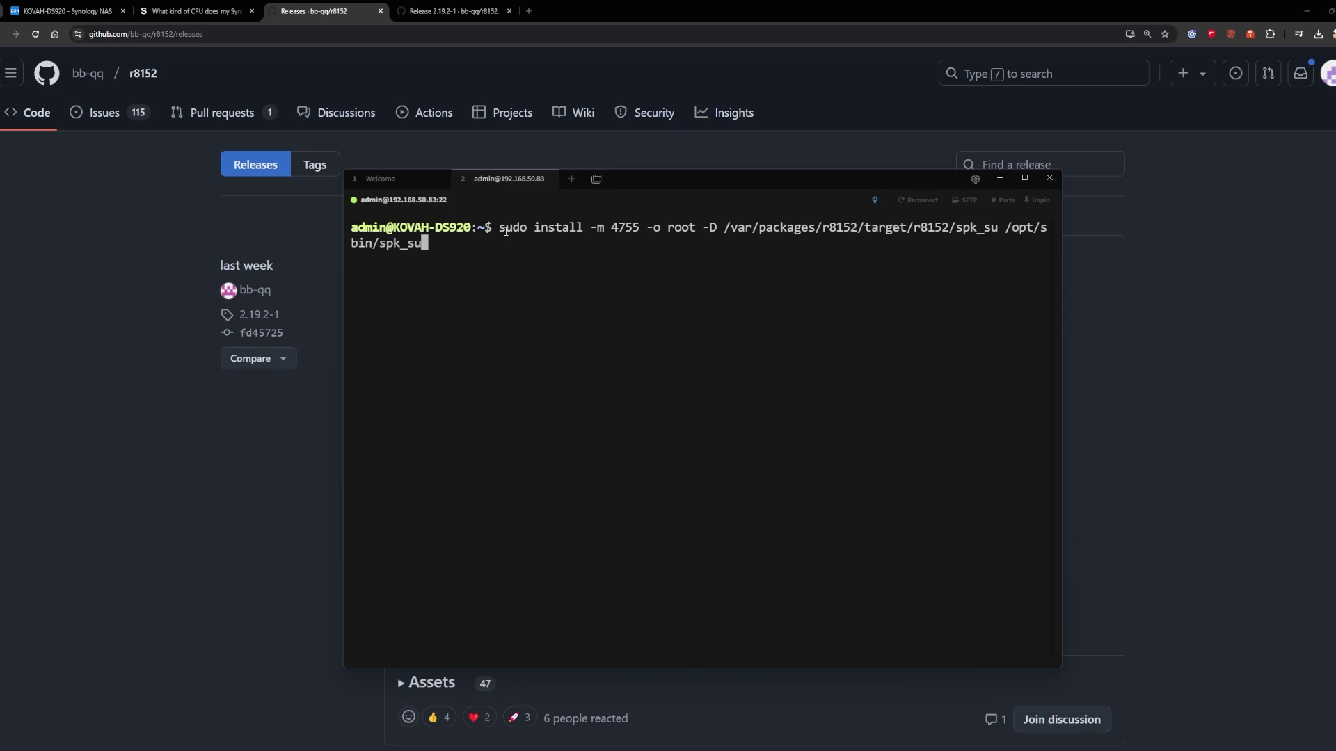
{"action": "key", "text": "Return"}
{"action": "key", "text": "Return"}
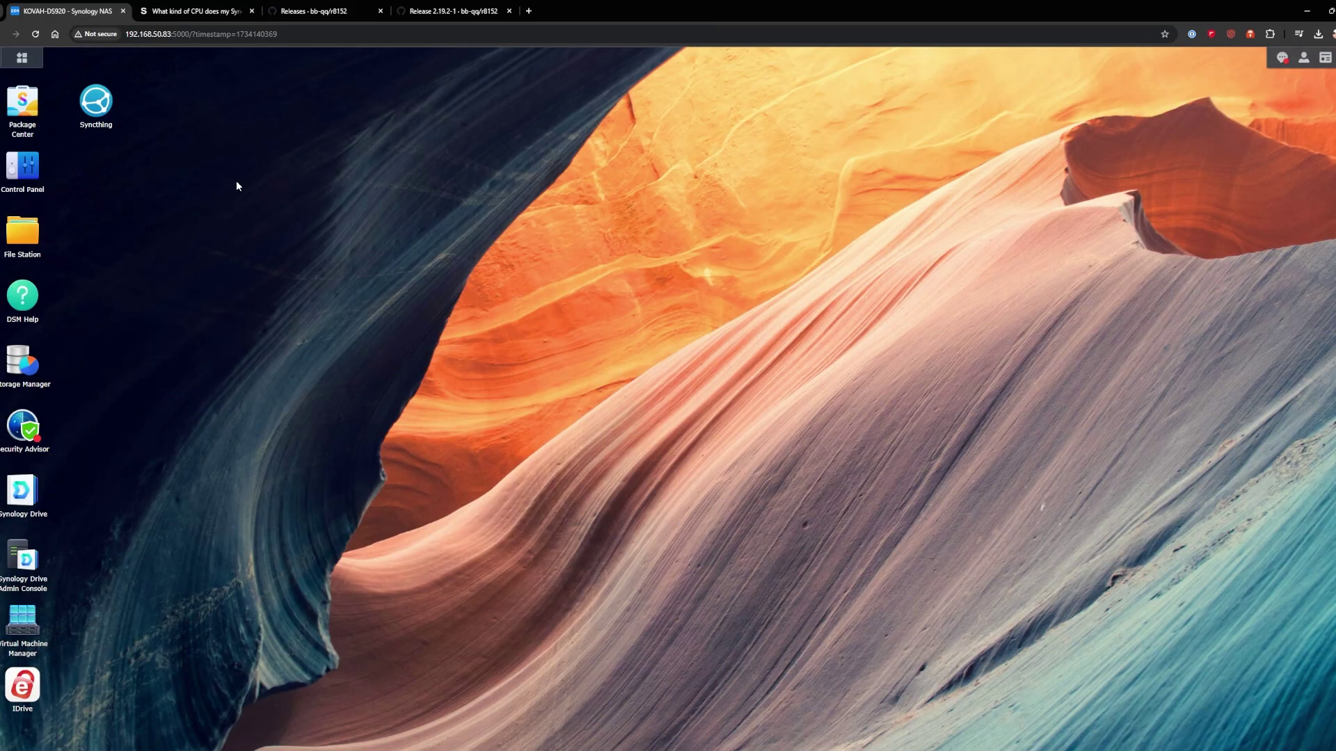
Manually reinstall the geminilake RTL8152/RTL8153 .spk as an update to version 2.19.2-1
{"action": "left_click", "coordinate": [34, 120]}
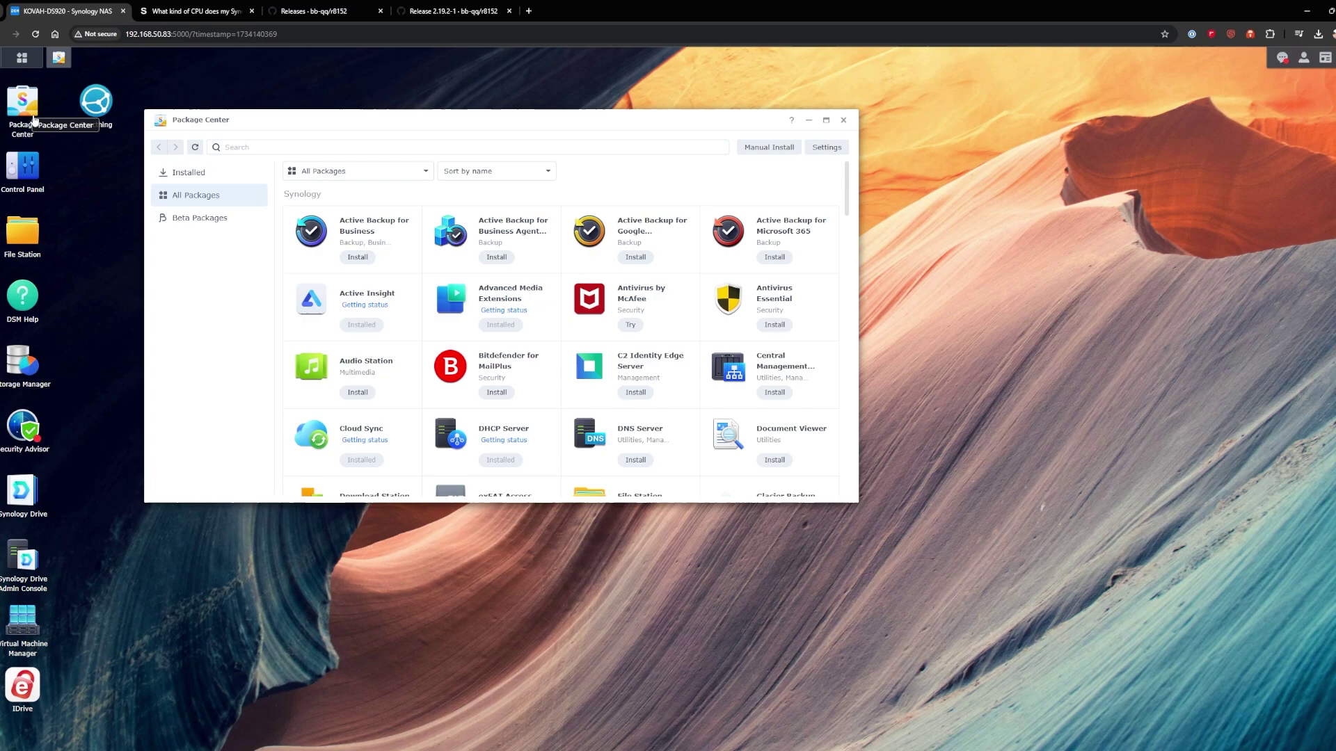
{"action": "left_click", "coordinate": [745, 151]}
{"action": "left_click", "coordinate": [580, 259]}
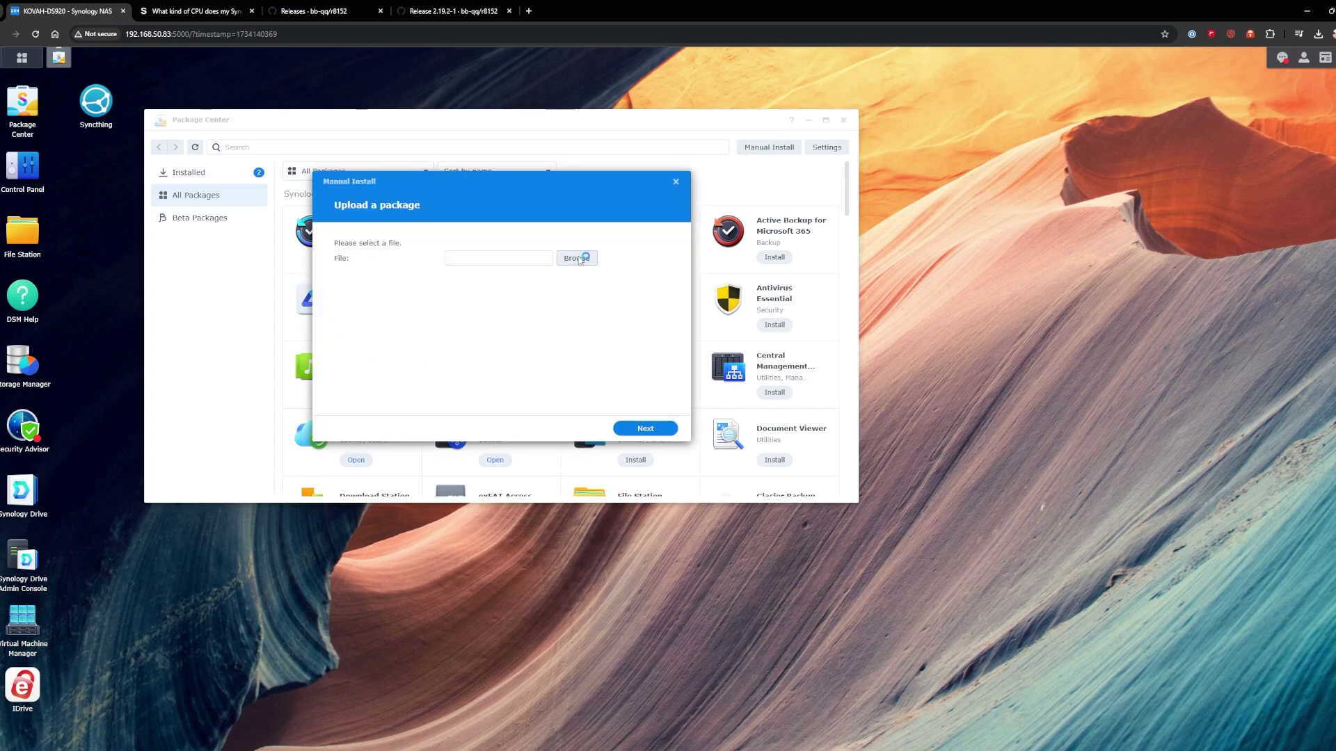
{"action": "left_click", "coordinate": [152, 87]}
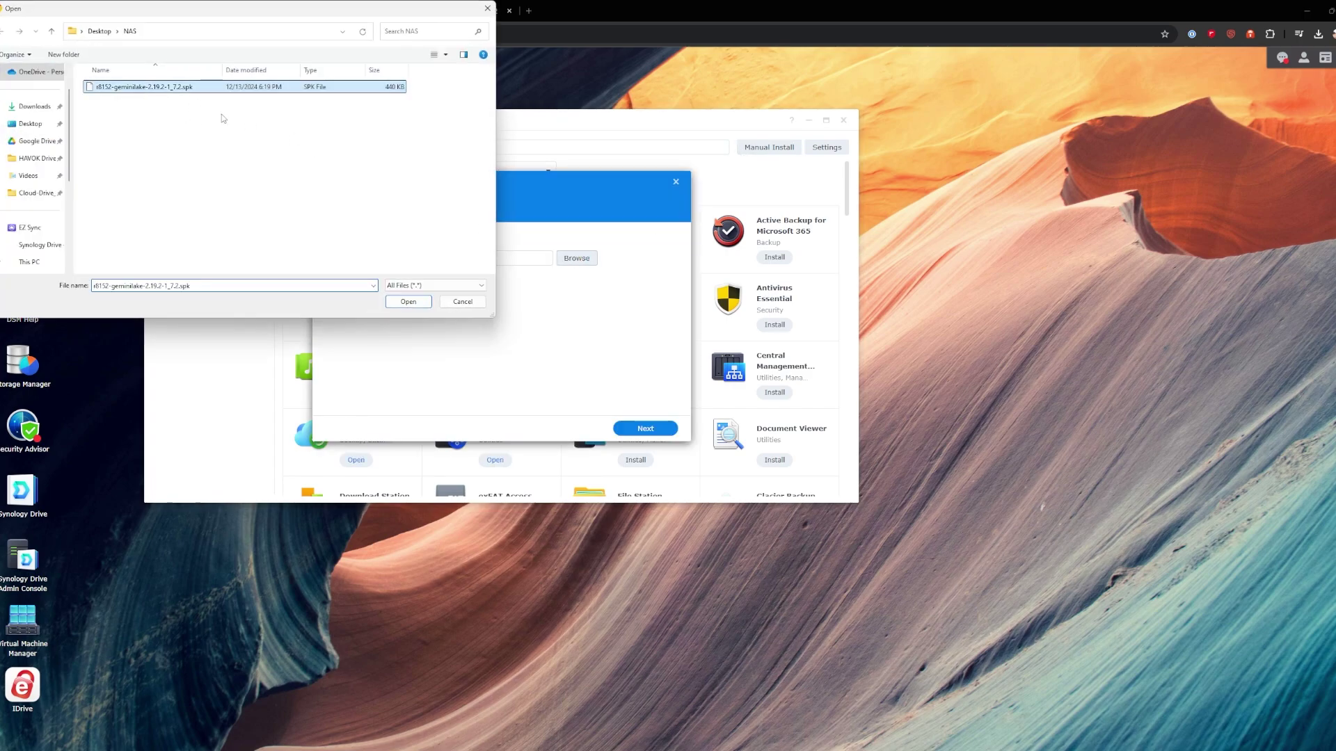
{"action": "left_click", "coordinate": [408, 301]}
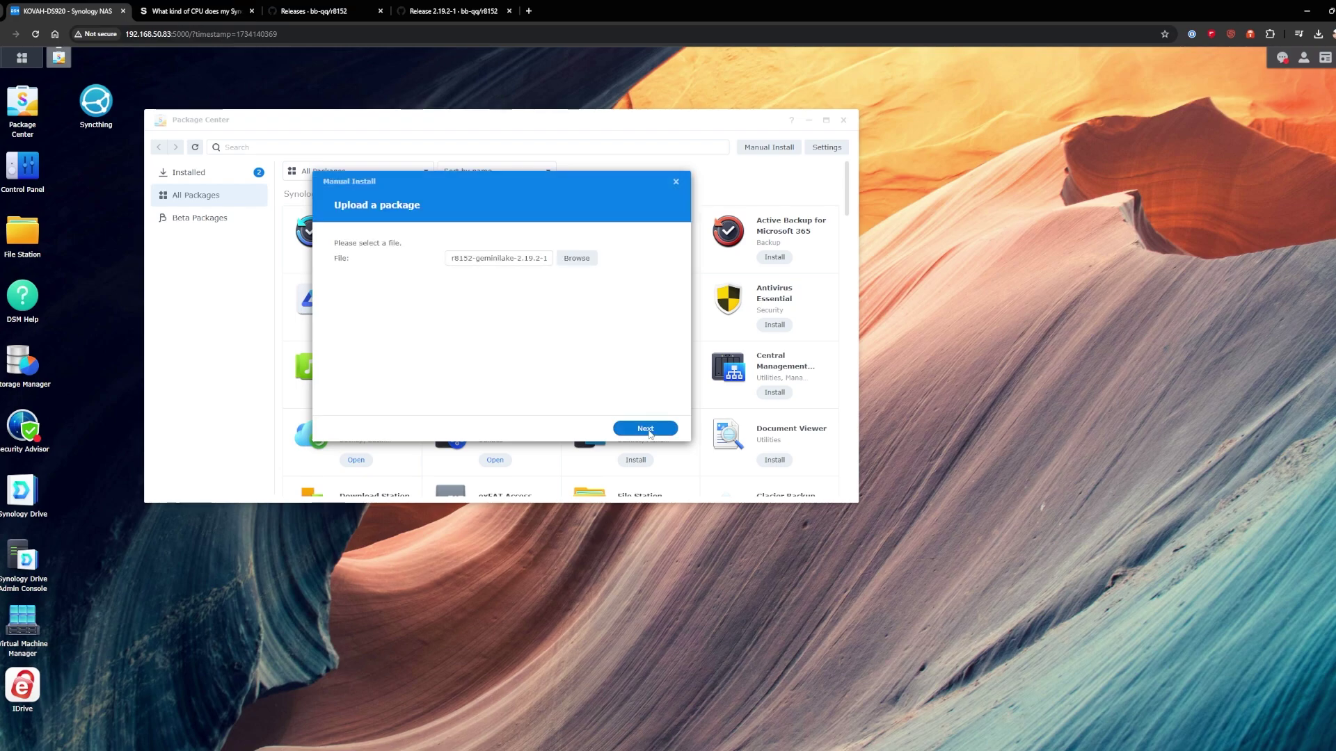
{"action": "left_click", "coordinate": [646, 428]}
{"action": "left_click", "coordinate": [633, 336]}
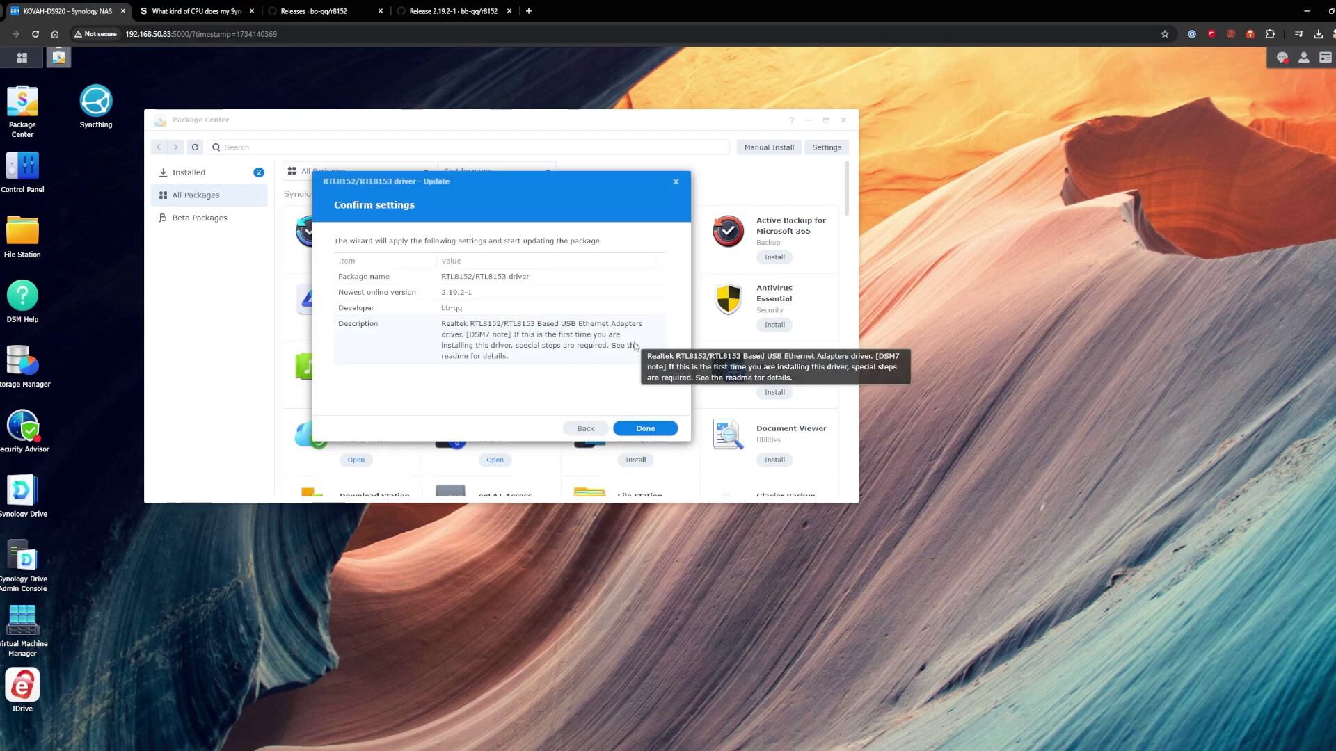
{"action": "left_click", "coordinate": [655, 430]}
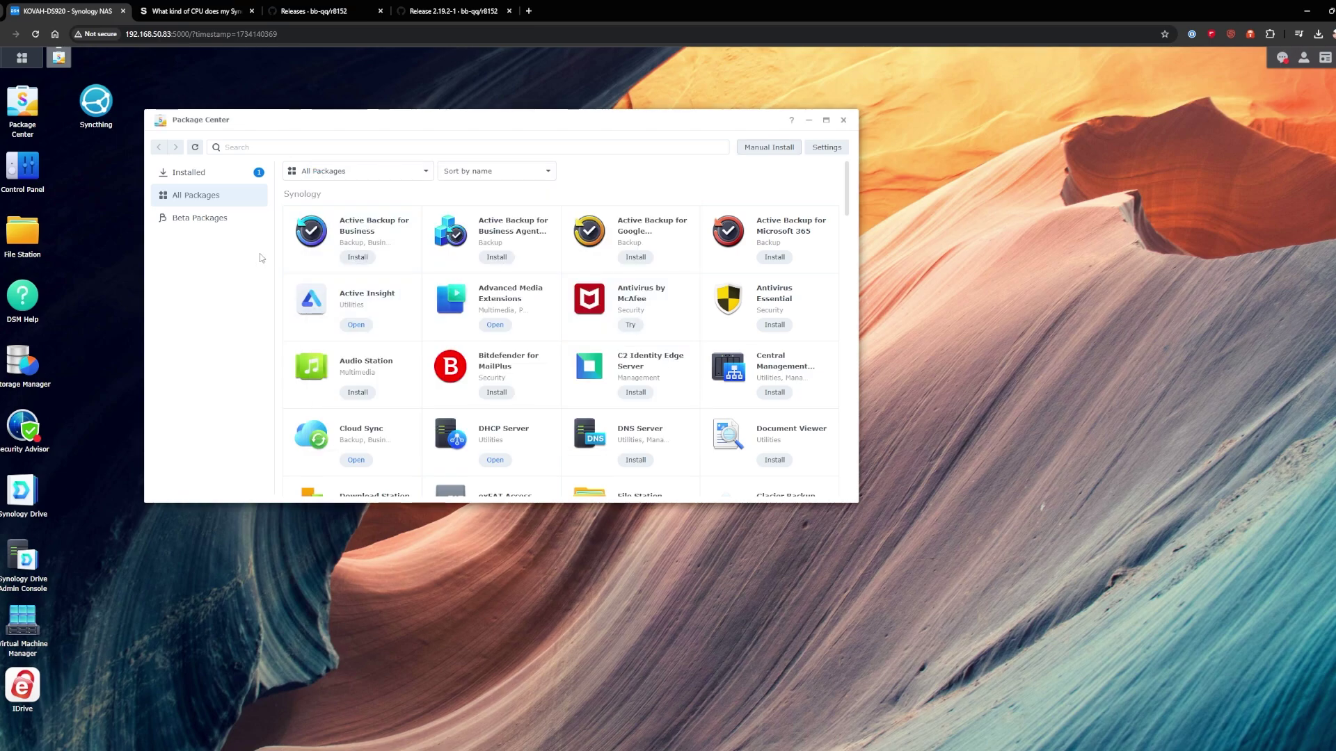
Open the RTL8152/RTL8153 driver under Installed packages to confirm it runs as 2.19.2-1
{"action": "left_click", "coordinate": [199, 174]}
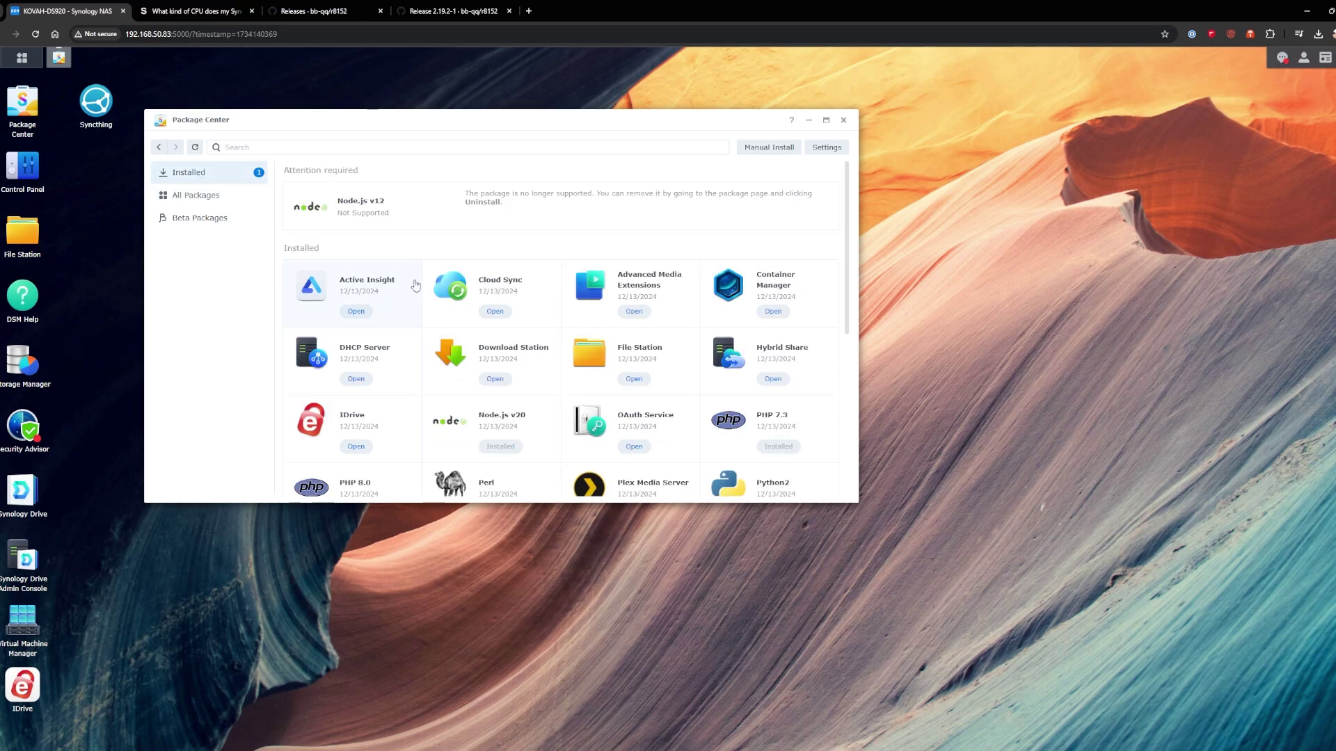
{"action": "scroll", "coordinate": [415, 287], "scroll_direction": "down", "scroll_amount": 10}
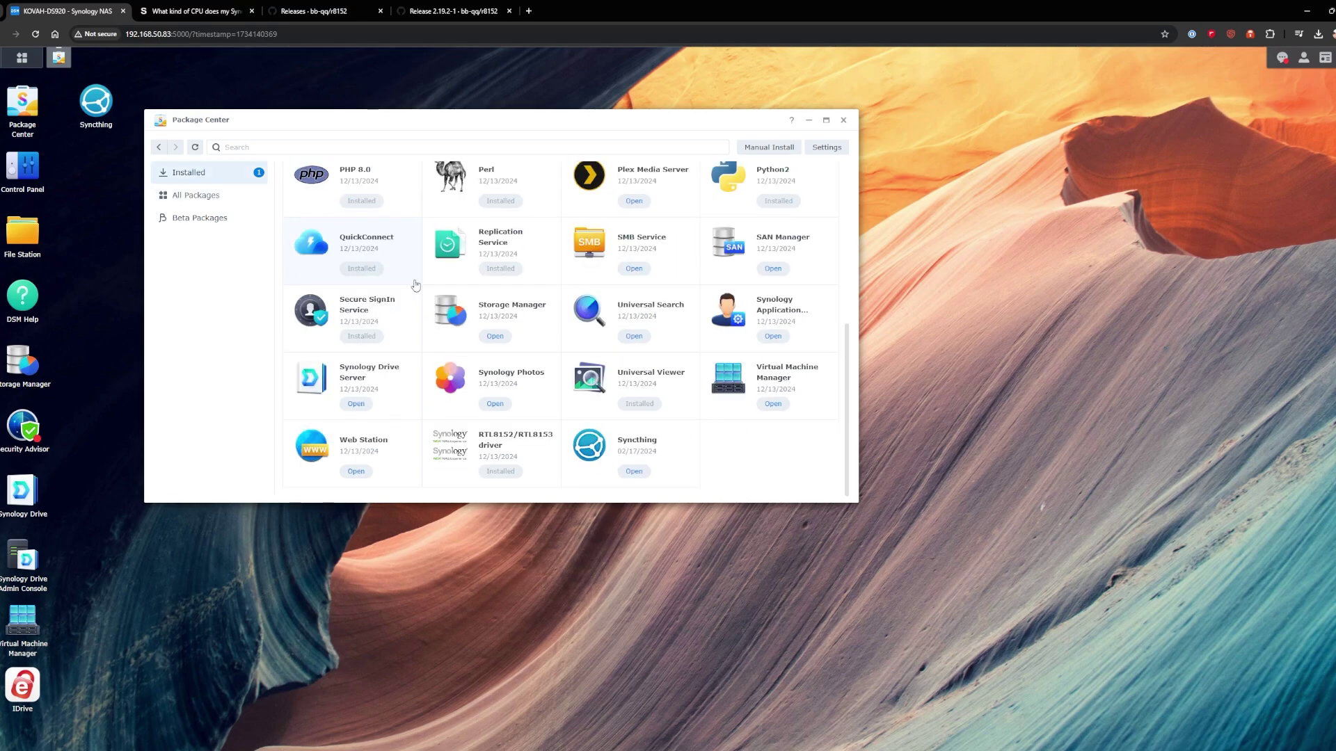
{"action": "left_click", "coordinate": [521, 455]}
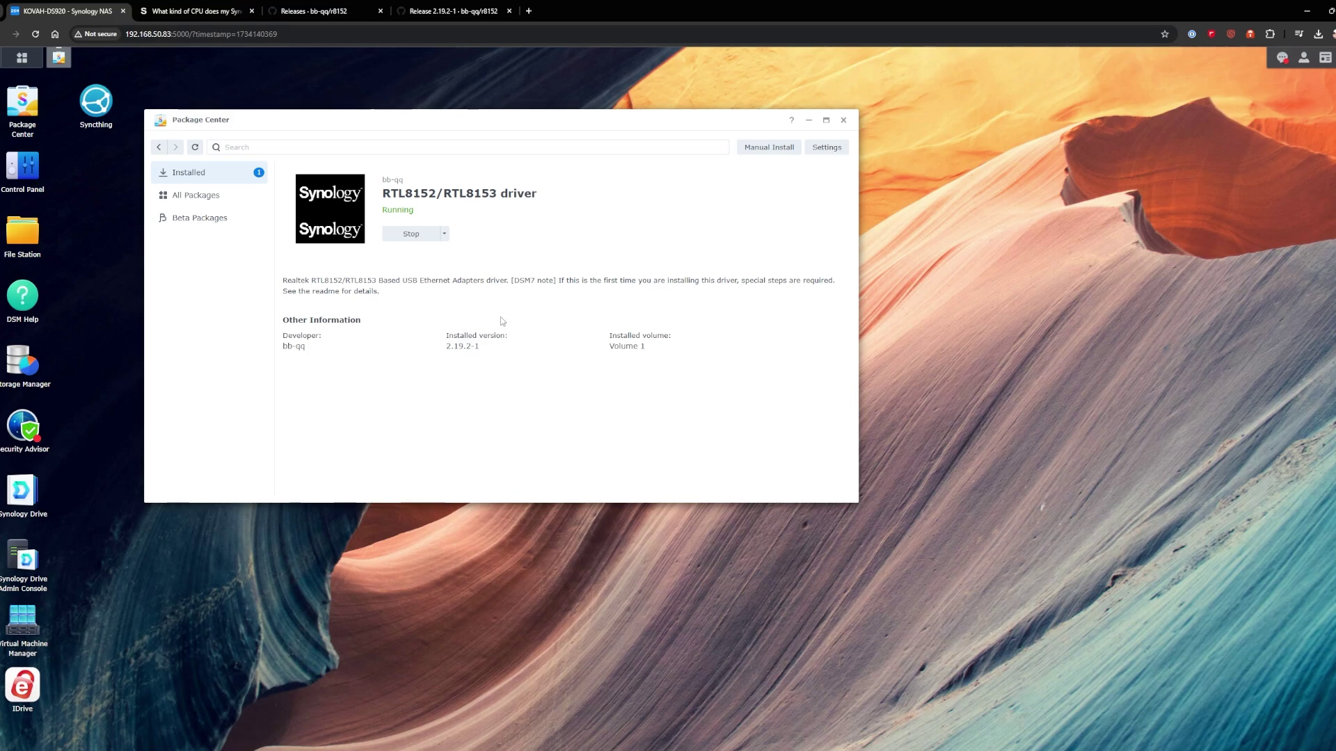
Inspect LAN 3's details under Control Panel > Network > Network Interface, then close Control Panel
{"action": "left_click", "coordinate": [843, 121]}
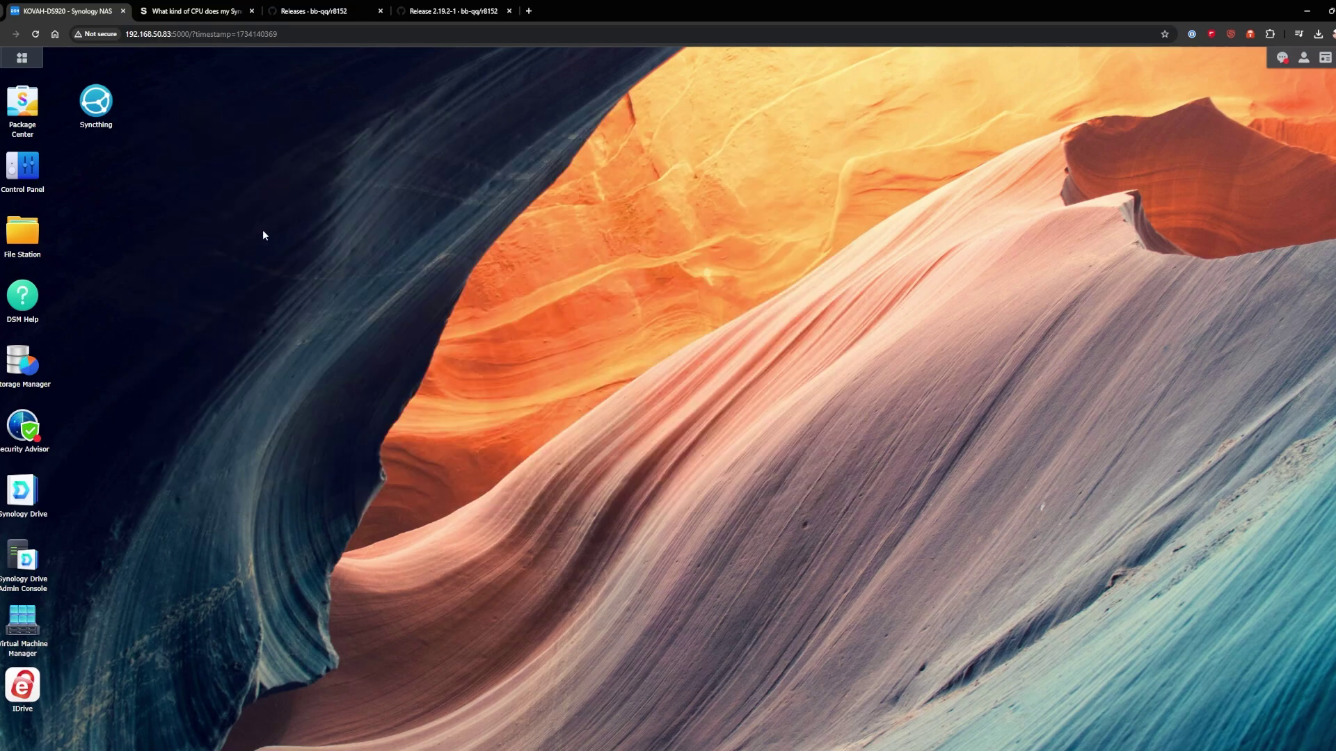
{"action": "left_click", "coordinate": [31, 174]}
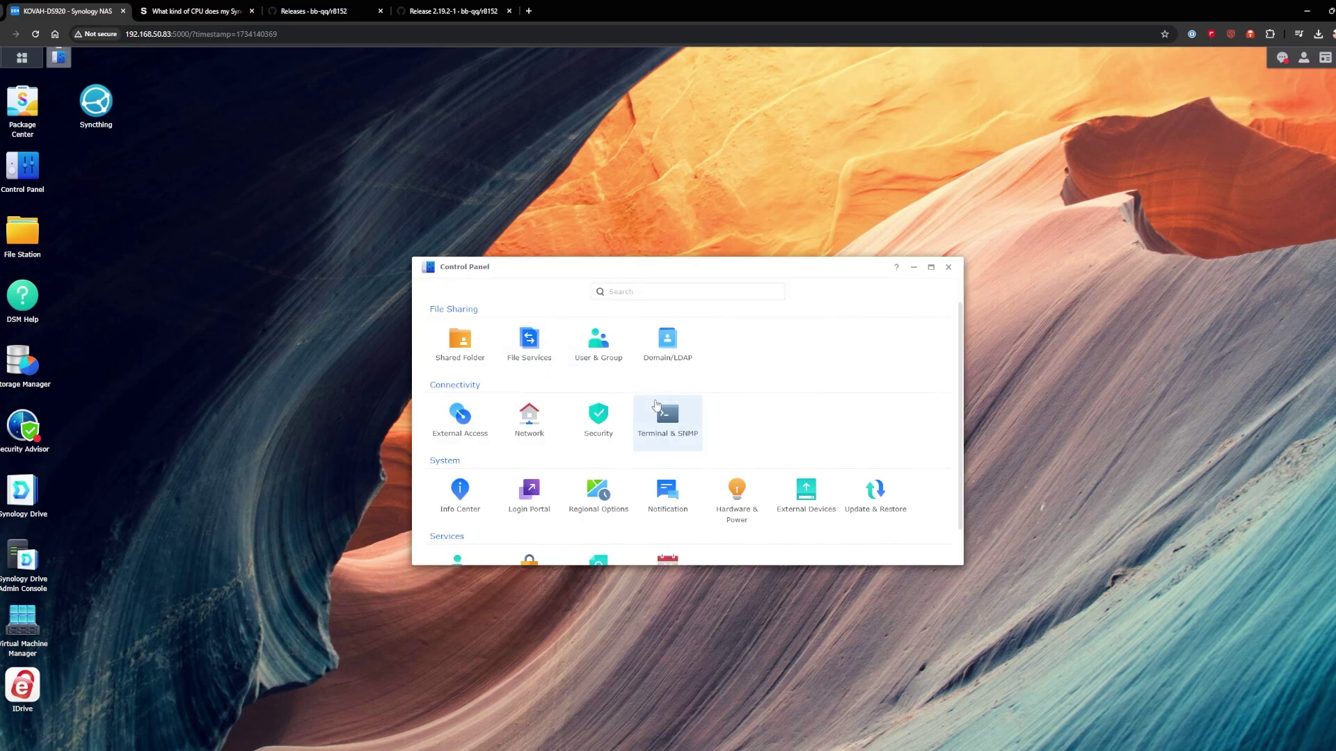
{"action": "left_click", "coordinate": [547, 418]}
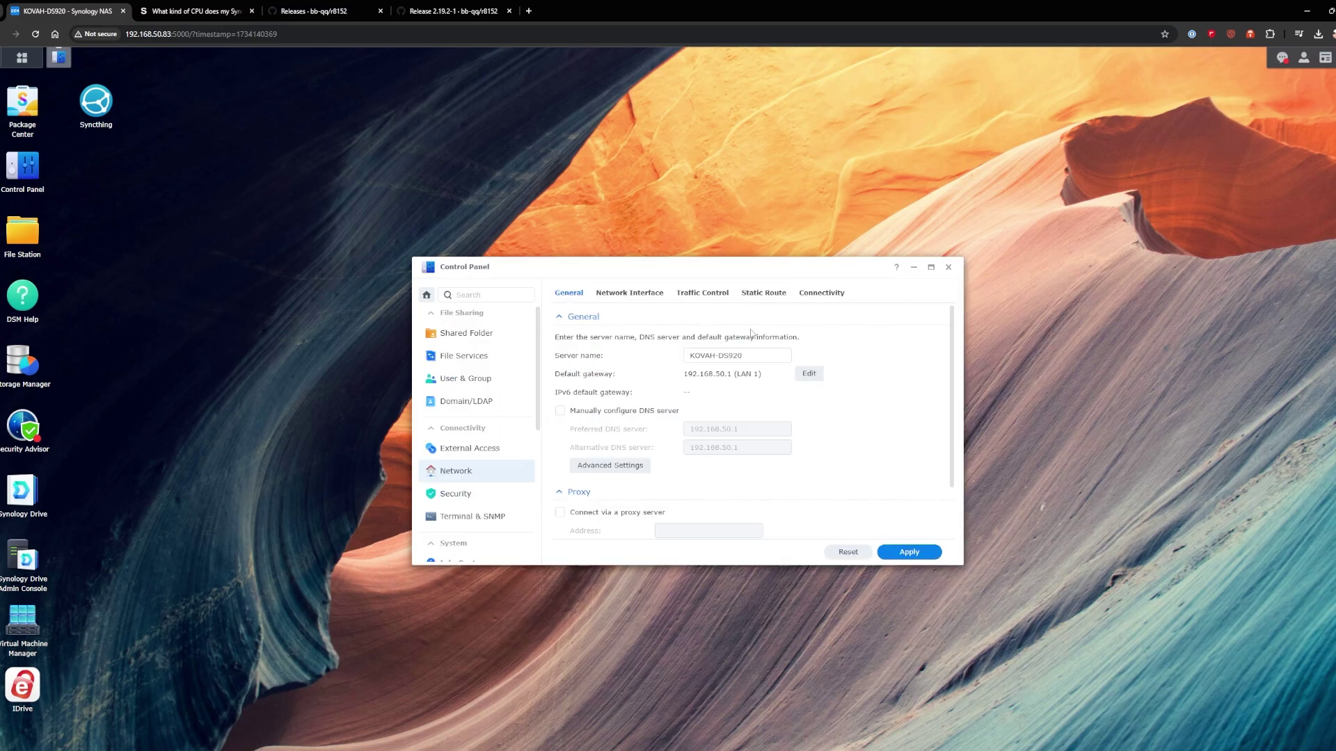
{"action": "left_click", "coordinate": [649, 298]}
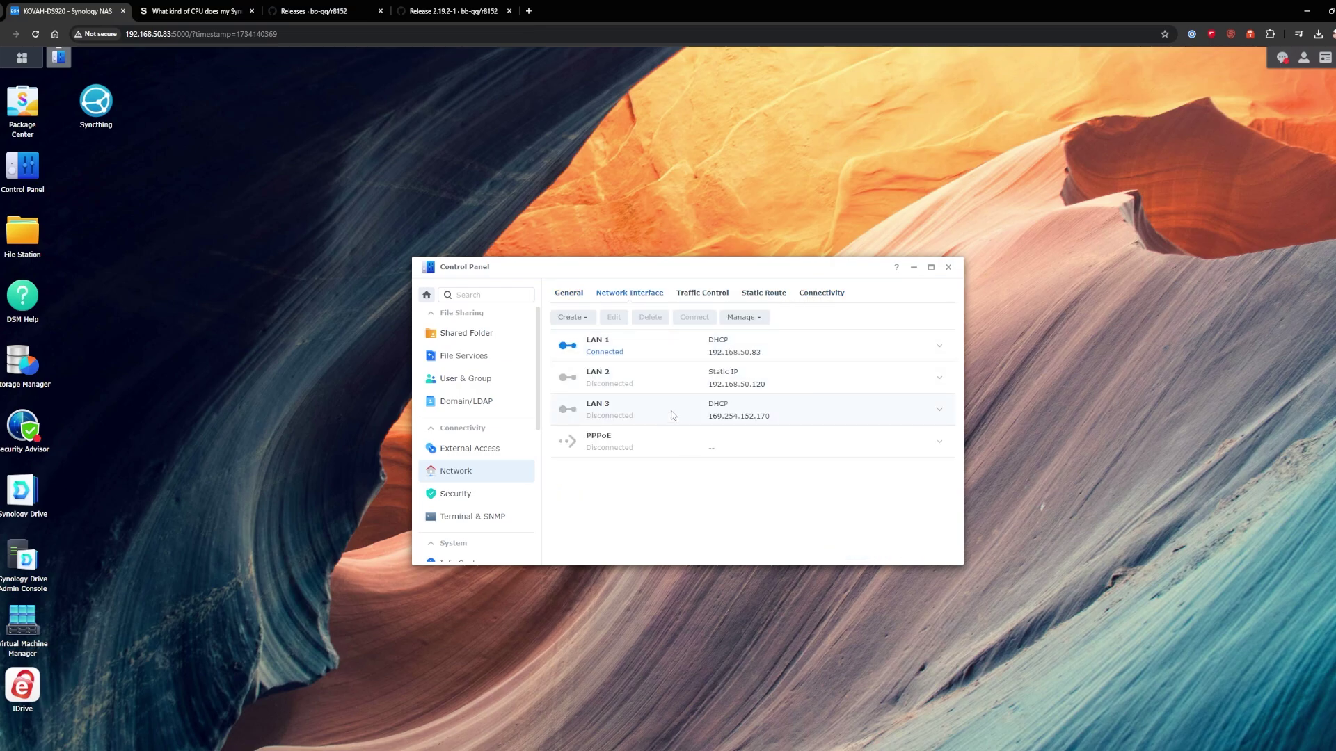
{"action": "left_click", "coordinate": [713, 413]}
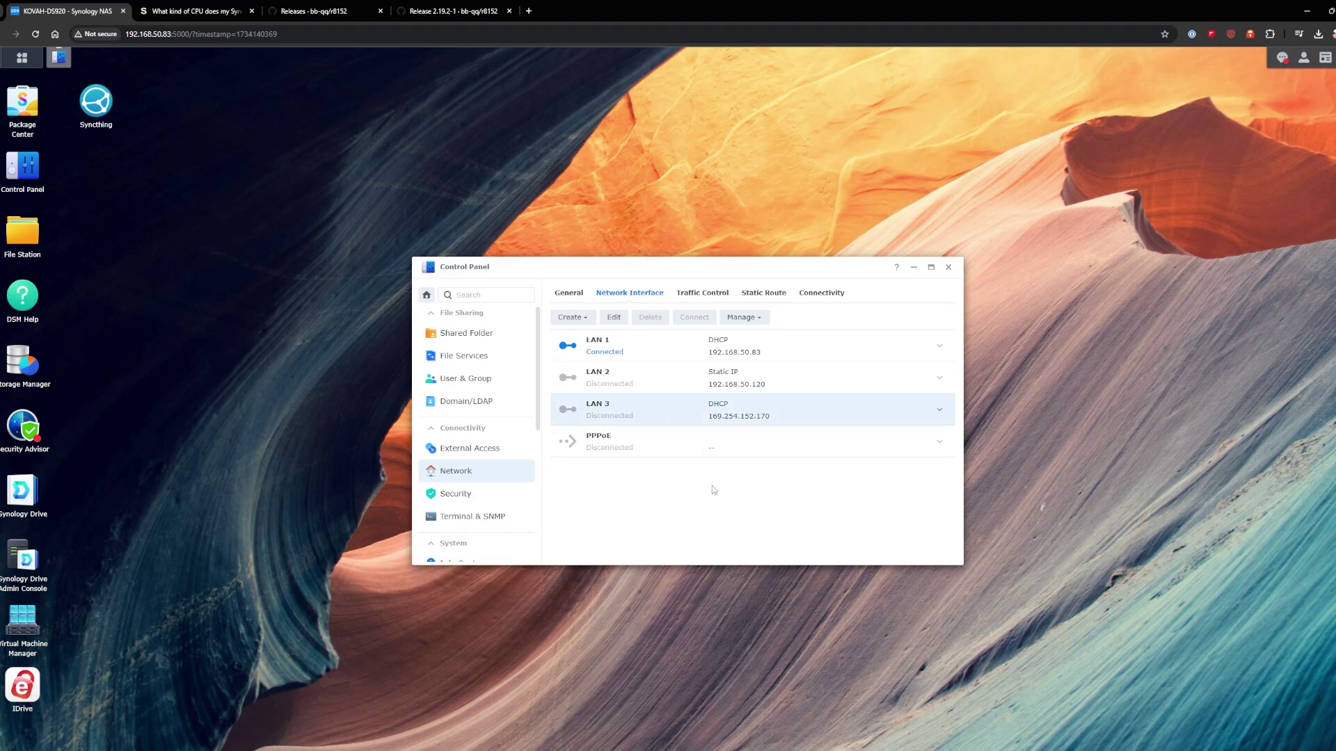
{"action": "left_click", "coordinate": [941, 409]}
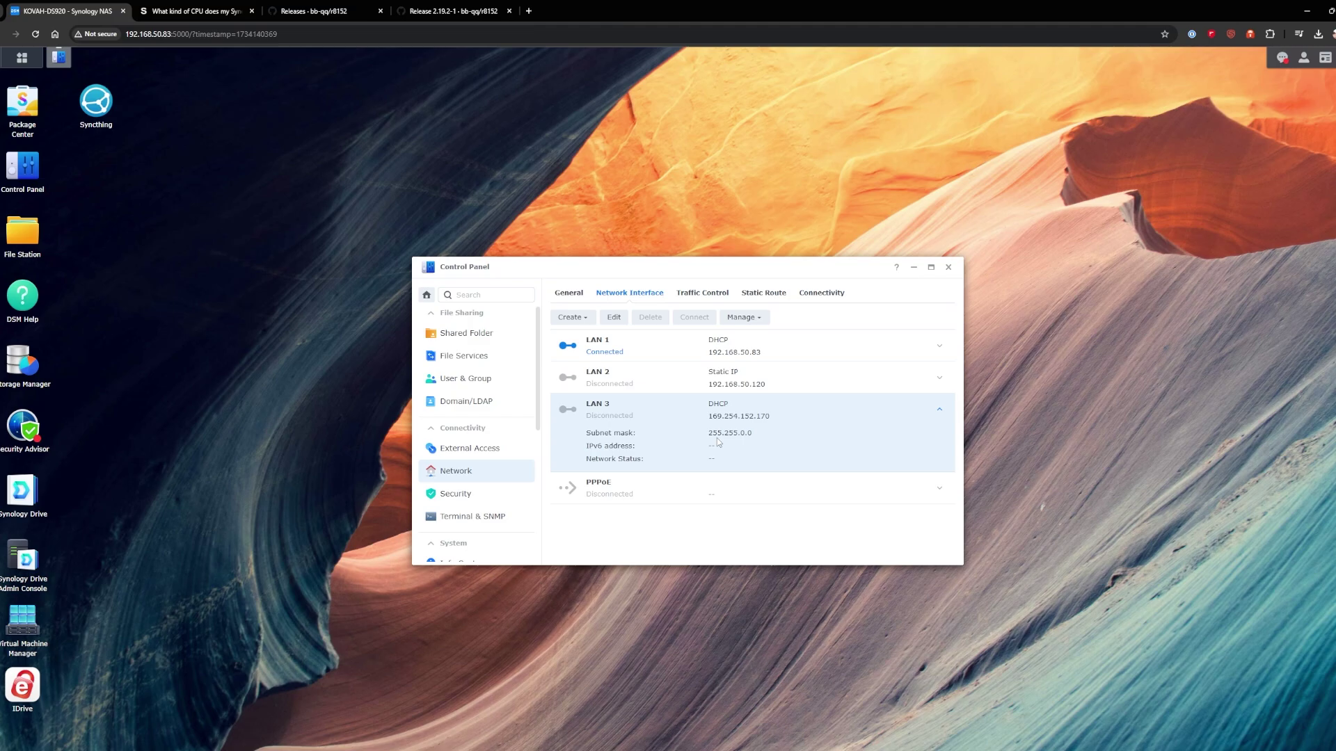
{"action": "left_click", "coordinate": [948, 267]}
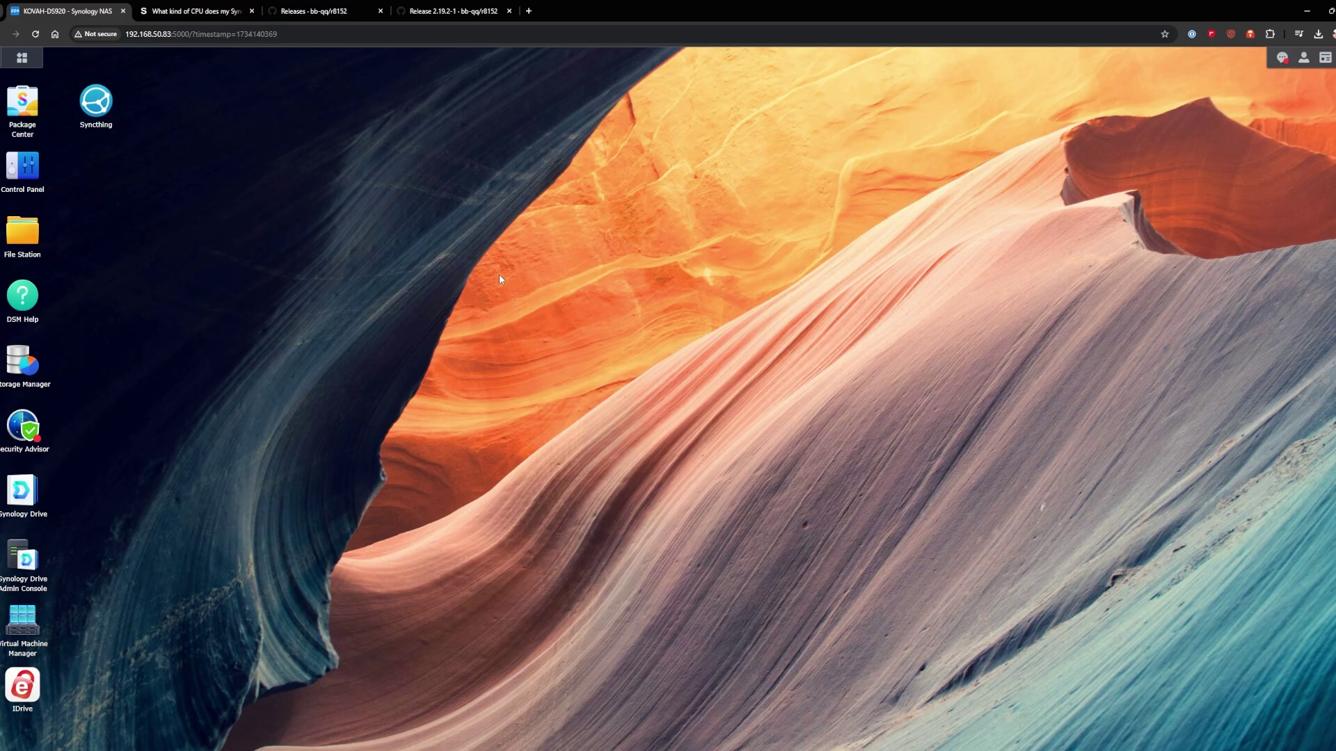
{"action": "left_click", "coordinate": [194, 11]}
{"action": "left_click", "coordinate": [342, 8]}
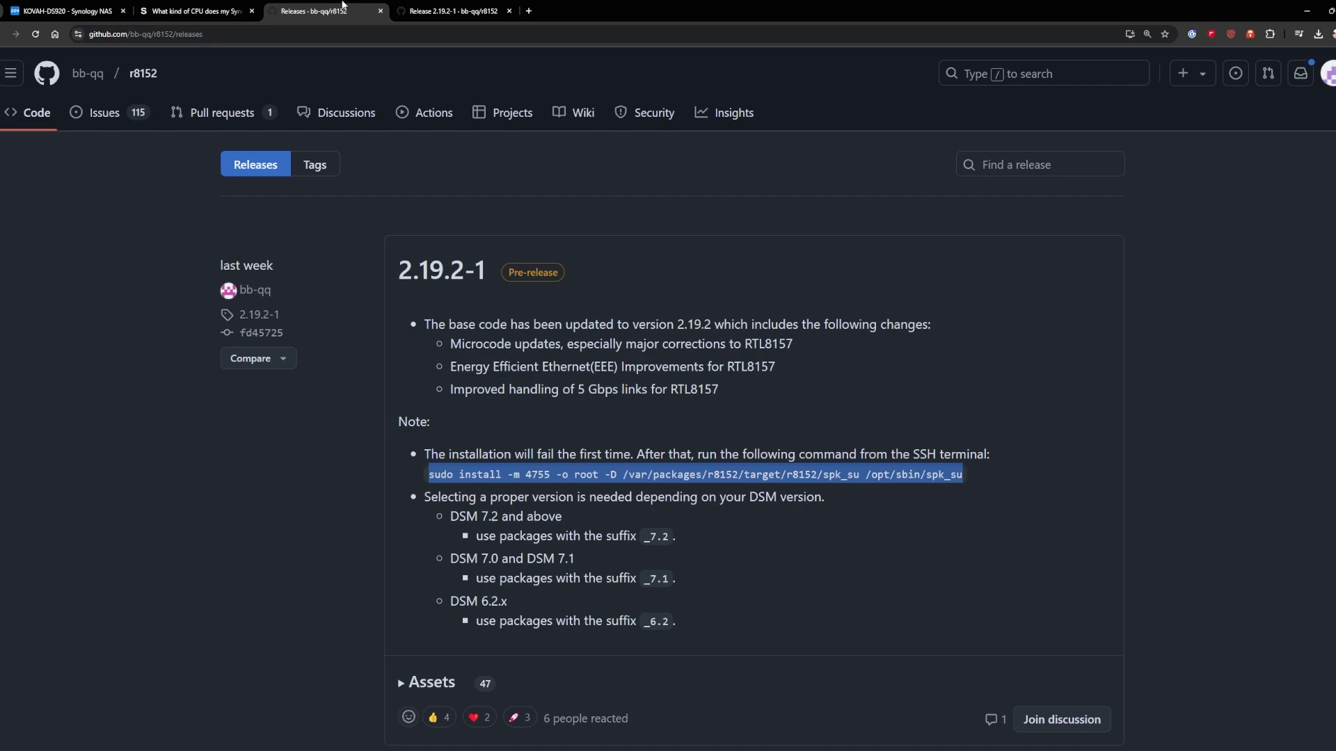
{"action": "left_click", "coordinate": [339, 259]}
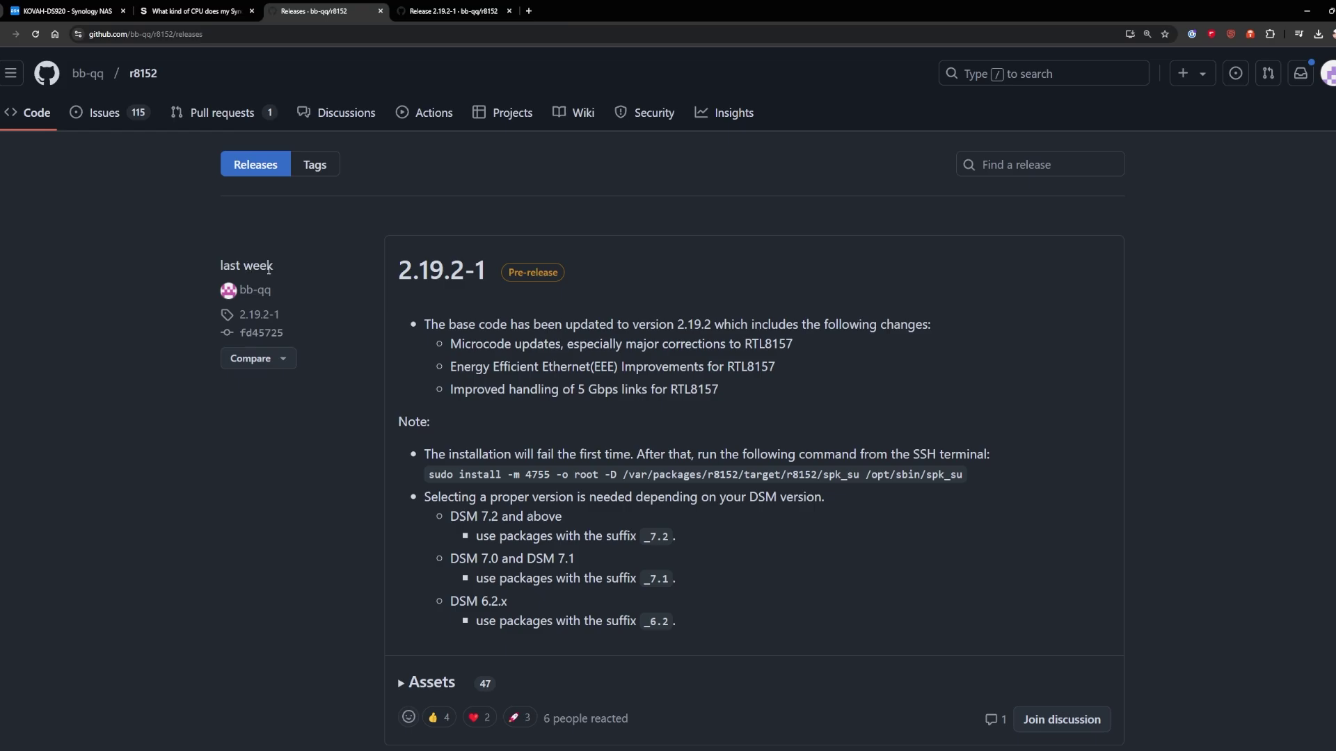
{"action": "scroll", "coordinate": [153, 303], "scroll_direction": "down", "scroll_amount": 3}
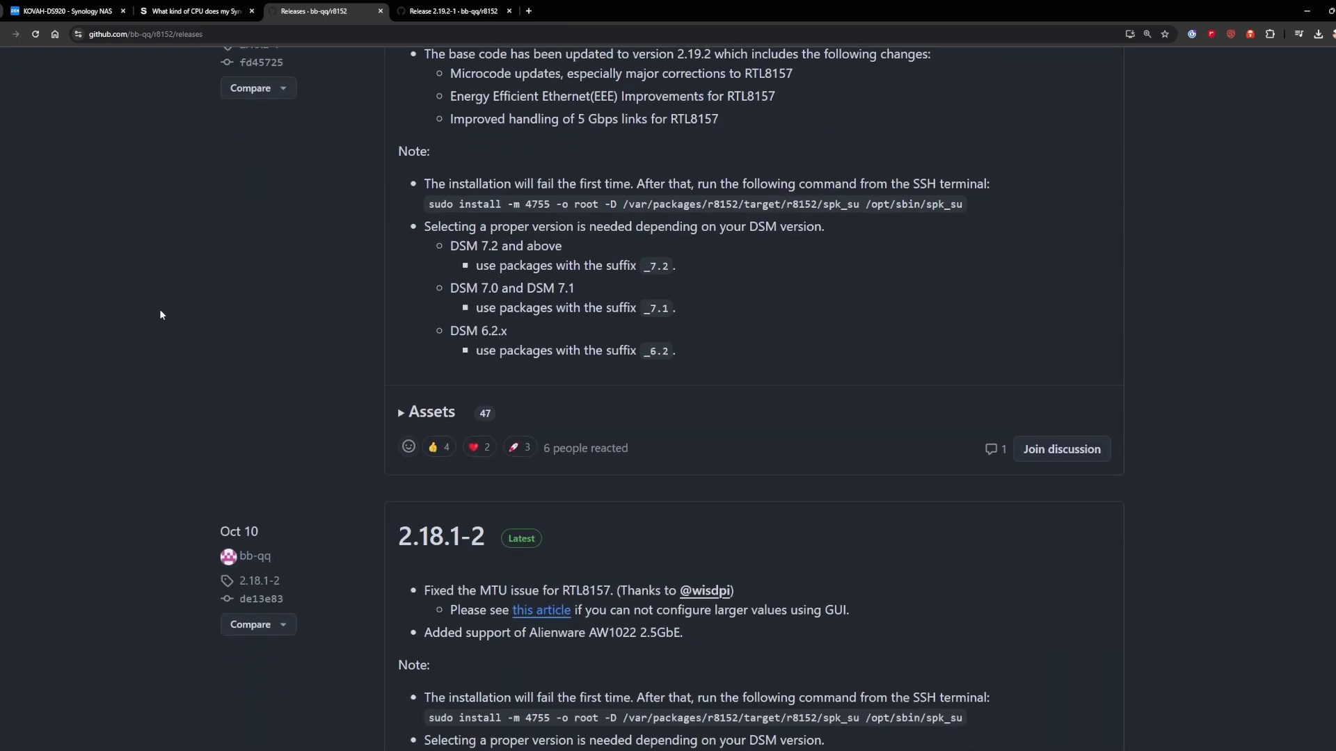
{"action": "scroll", "coordinate": [283, 504], "scroll_direction": "down", "scroll_amount": 2}
{"action": "double_click", "coordinate": [250, 351]}
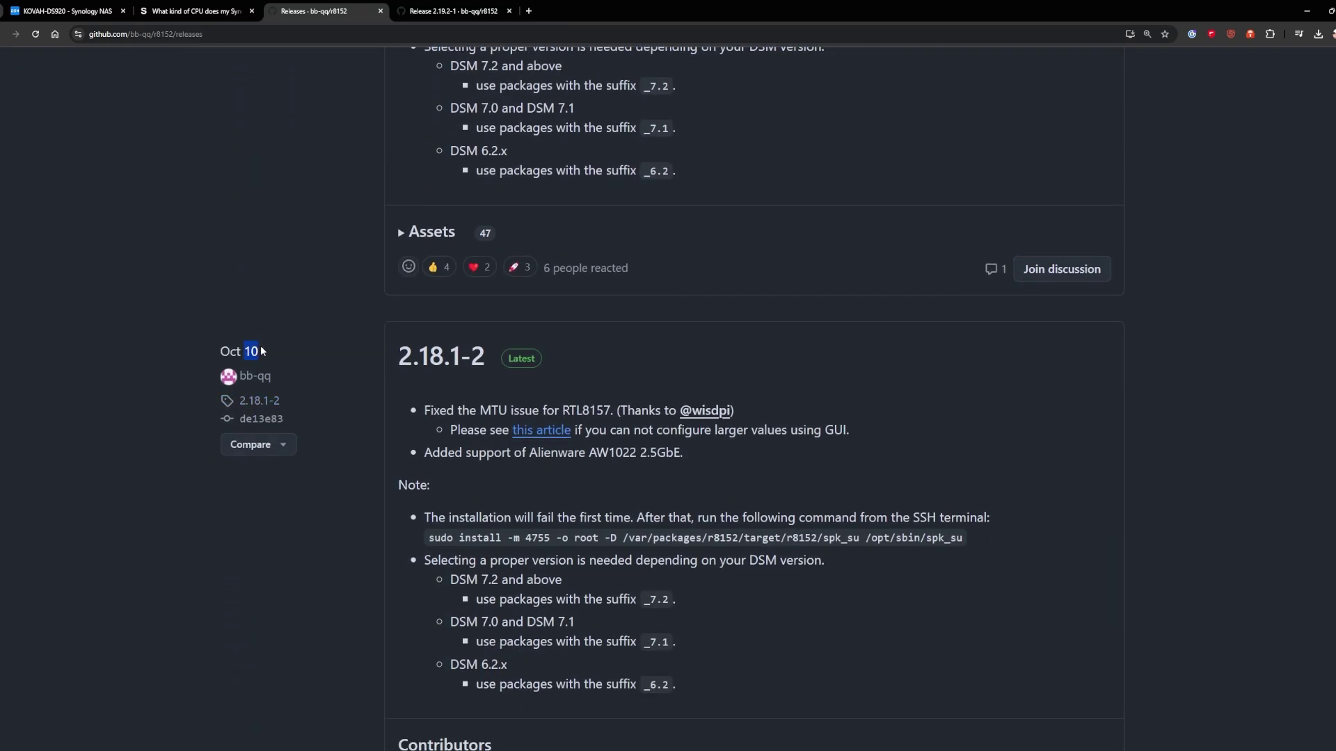
{"action": "scroll", "coordinate": [373, 361], "scroll_direction": "up", "scroll_amount": 3}
{"action": "double_click", "coordinate": [258, 85]}
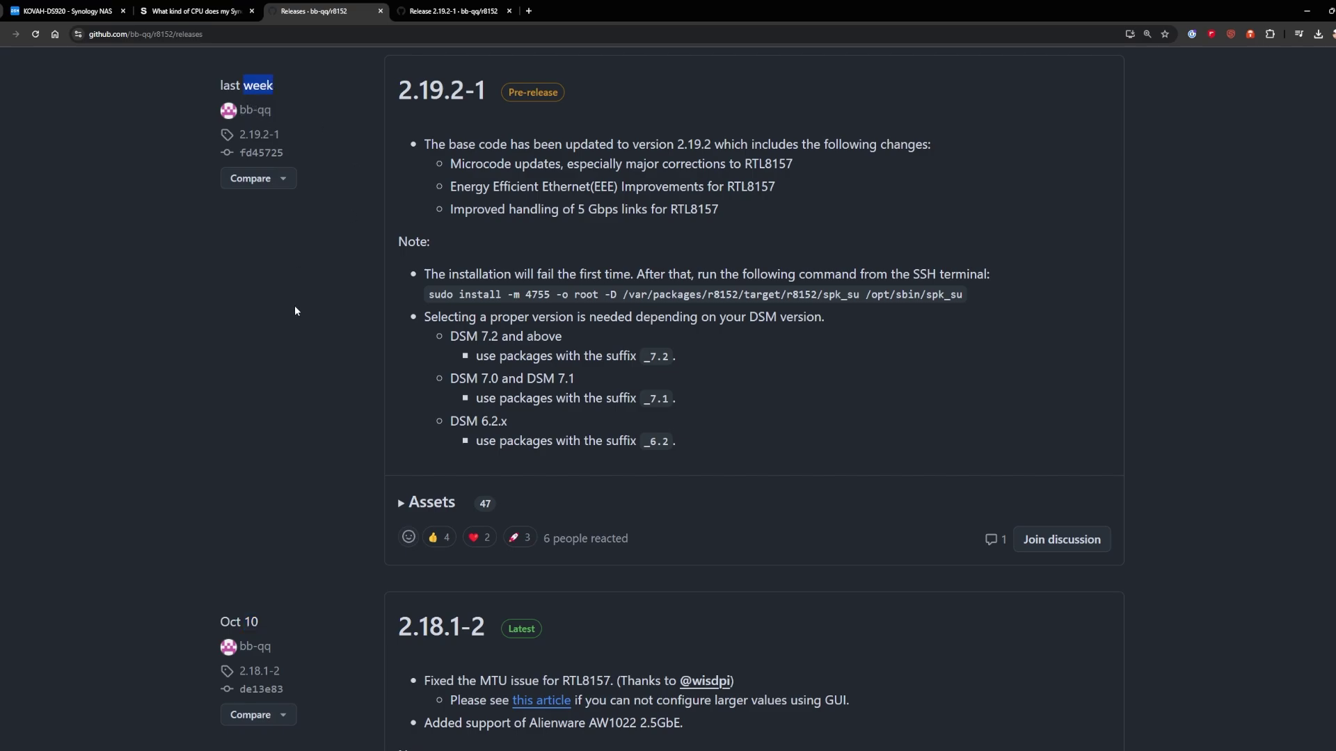
{"action": "scroll", "coordinate": [297, 320], "scroll_direction": "up", "scroll_amount": 1}
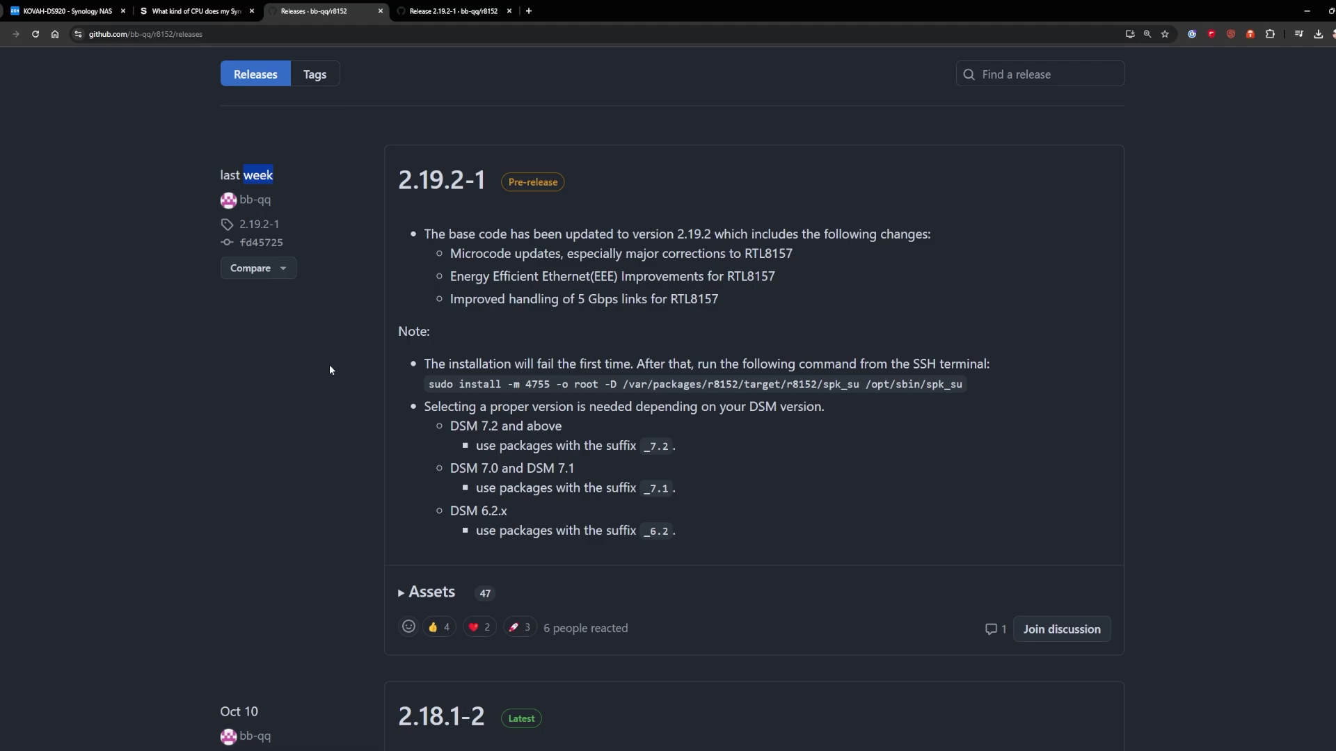
Reopen the RTL8152/RTL8153 driver page in Package Center's Installed list, showing version 2.19.2-1 running
{"action": "left_click", "coordinate": [90, 6]}
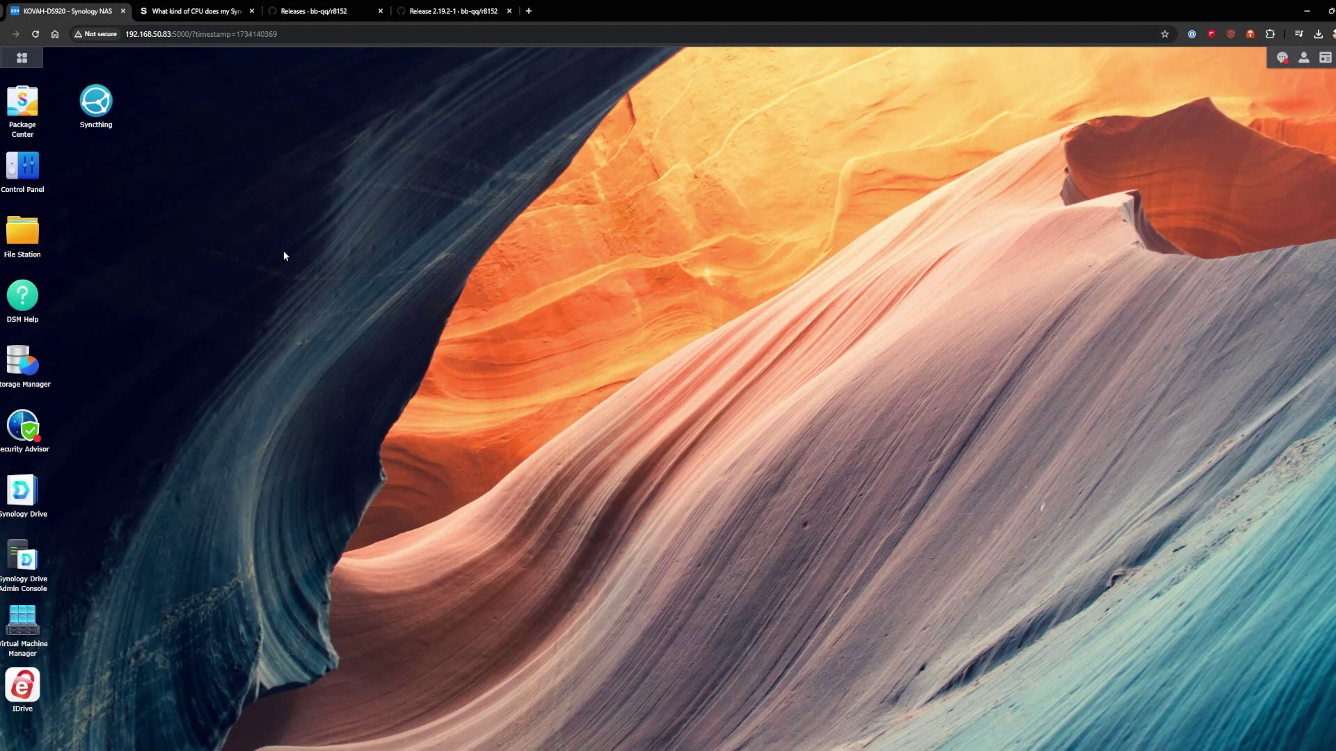
{"action": "left_click", "coordinate": [26, 123]}
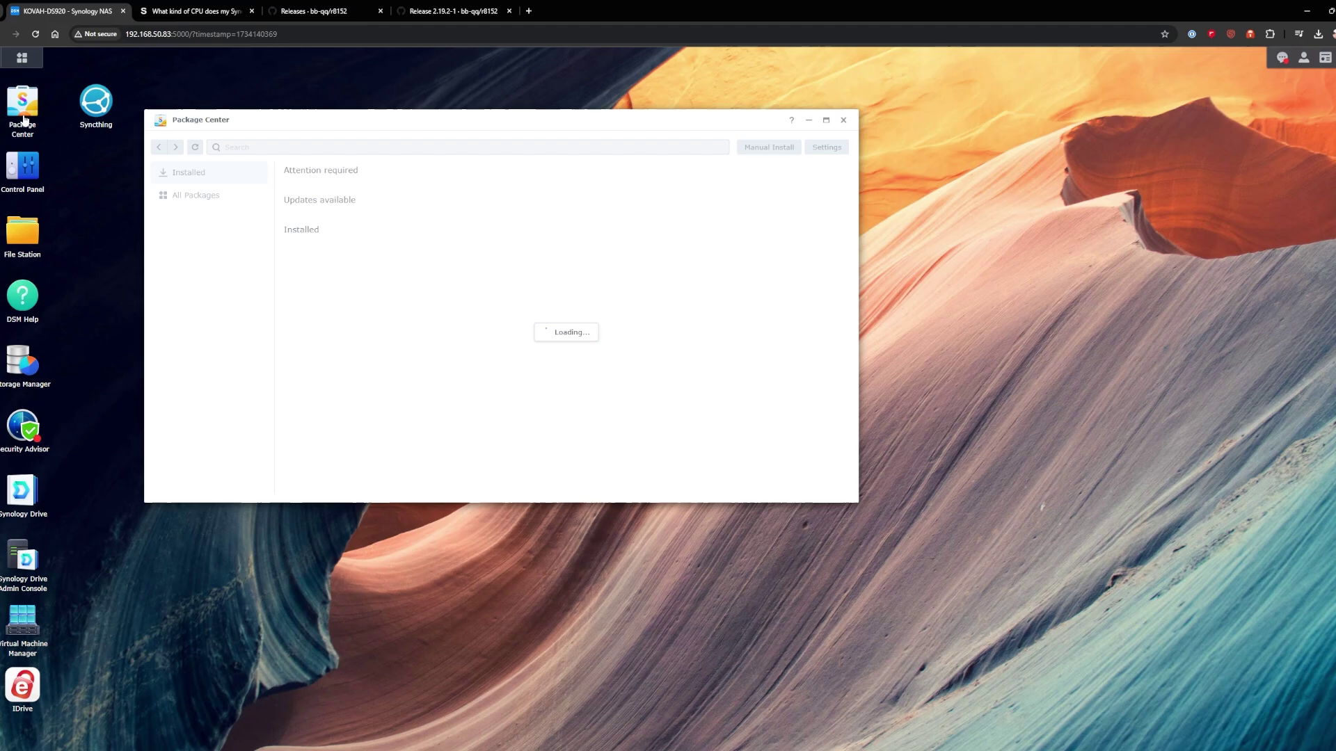
{"action": "scroll", "coordinate": [420, 281], "scroll_direction": "down", "scroll_amount": 20}
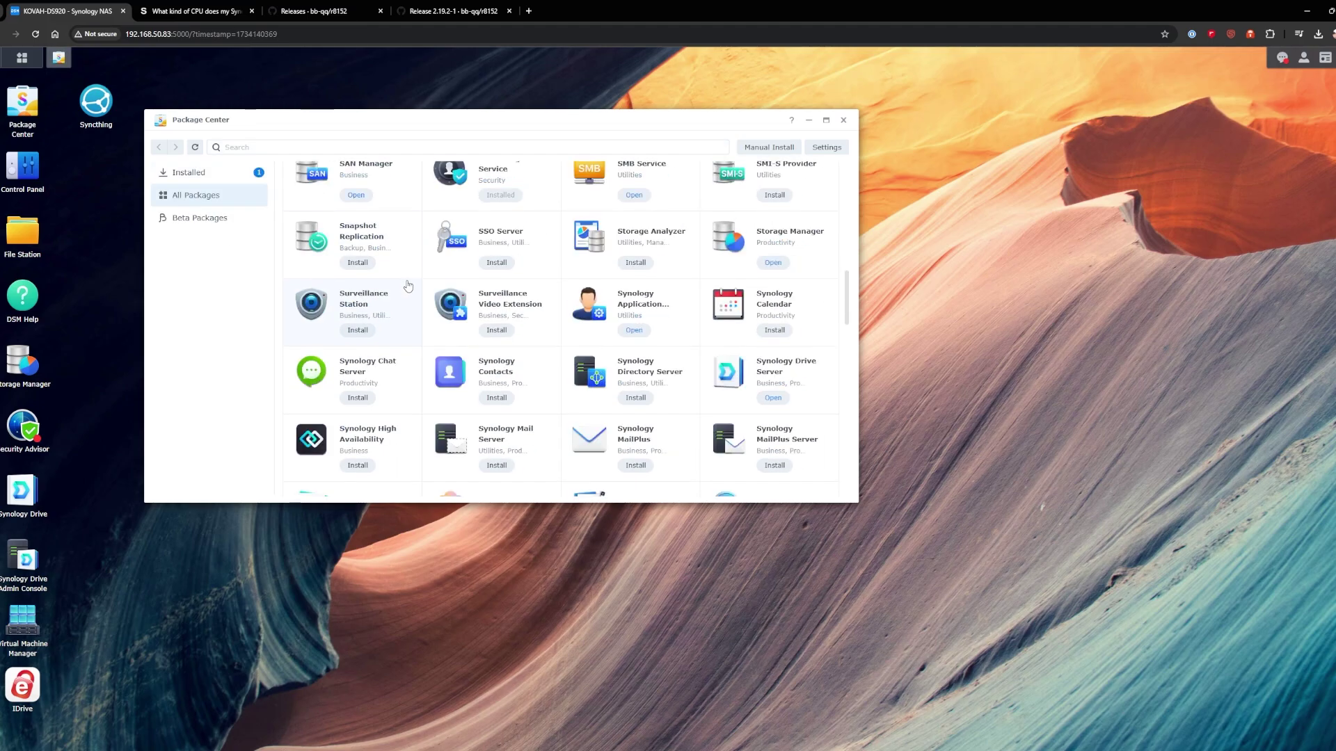
{"action": "left_click", "coordinate": [224, 174]}
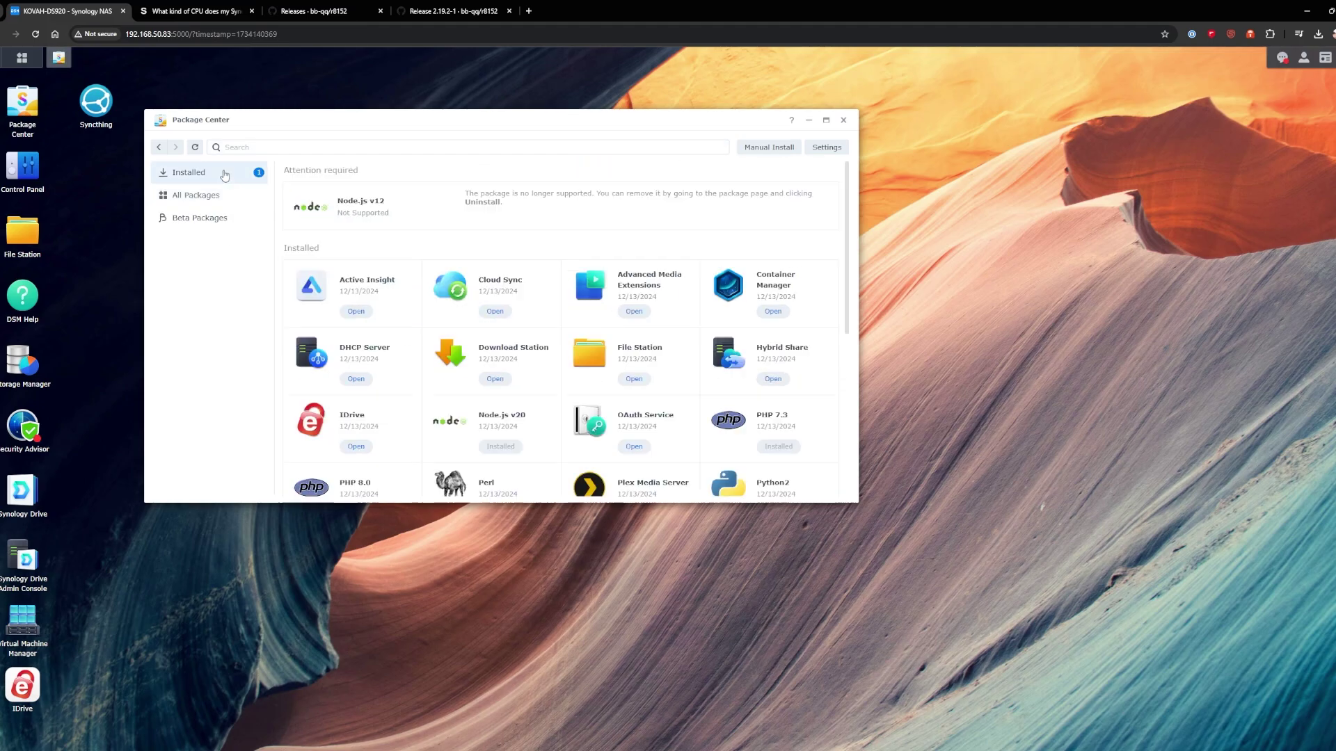
{"action": "scroll", "coordinate": [455, 322], "scroll_direction": "down", "scroll_amount": 10}
{"action": "left_click", "coordinate": [535, 433]}
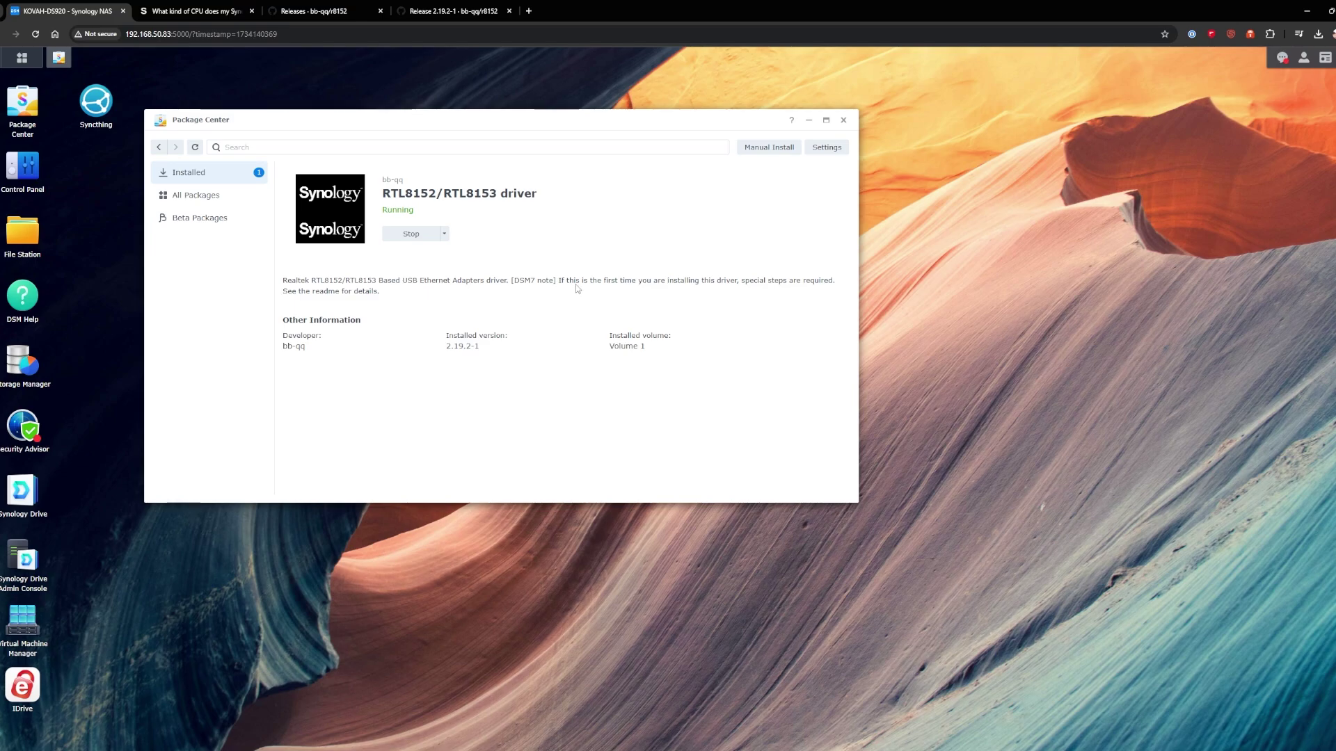
Uncheck Enable SSH service in Terminal & SNMP, apply it, and close Control Panel
{"action": "left_click", "coordinate": [843, 120]}
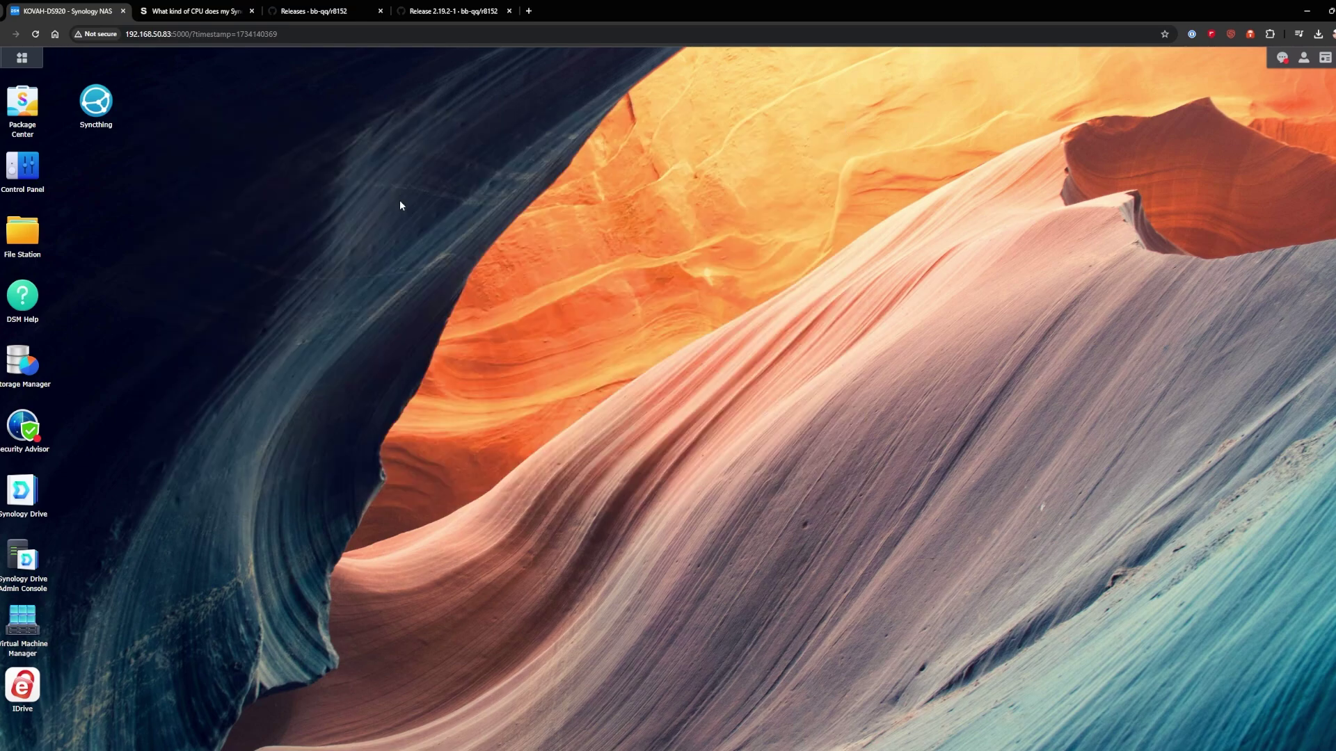
{"action": "left_click", "coordinate": [33, 177]}
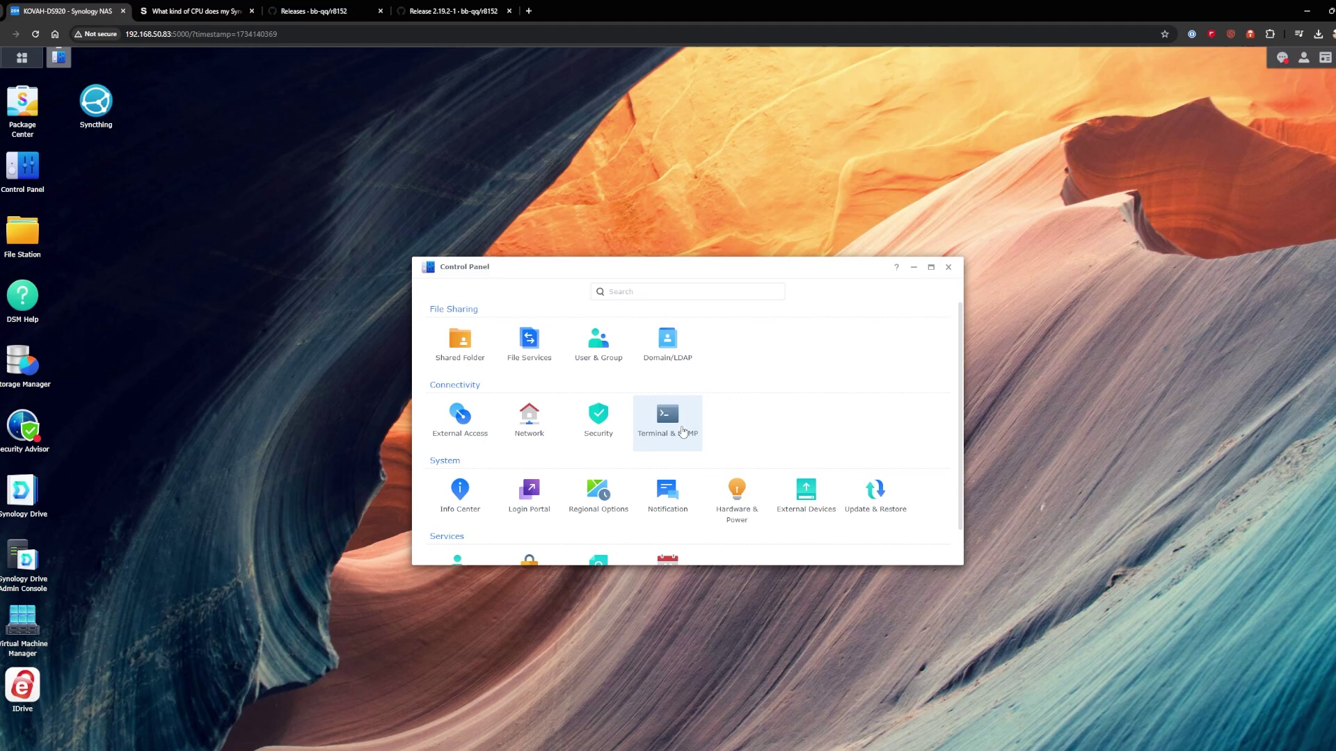
{"action": "left_click", "coordinate": [681, 423]}
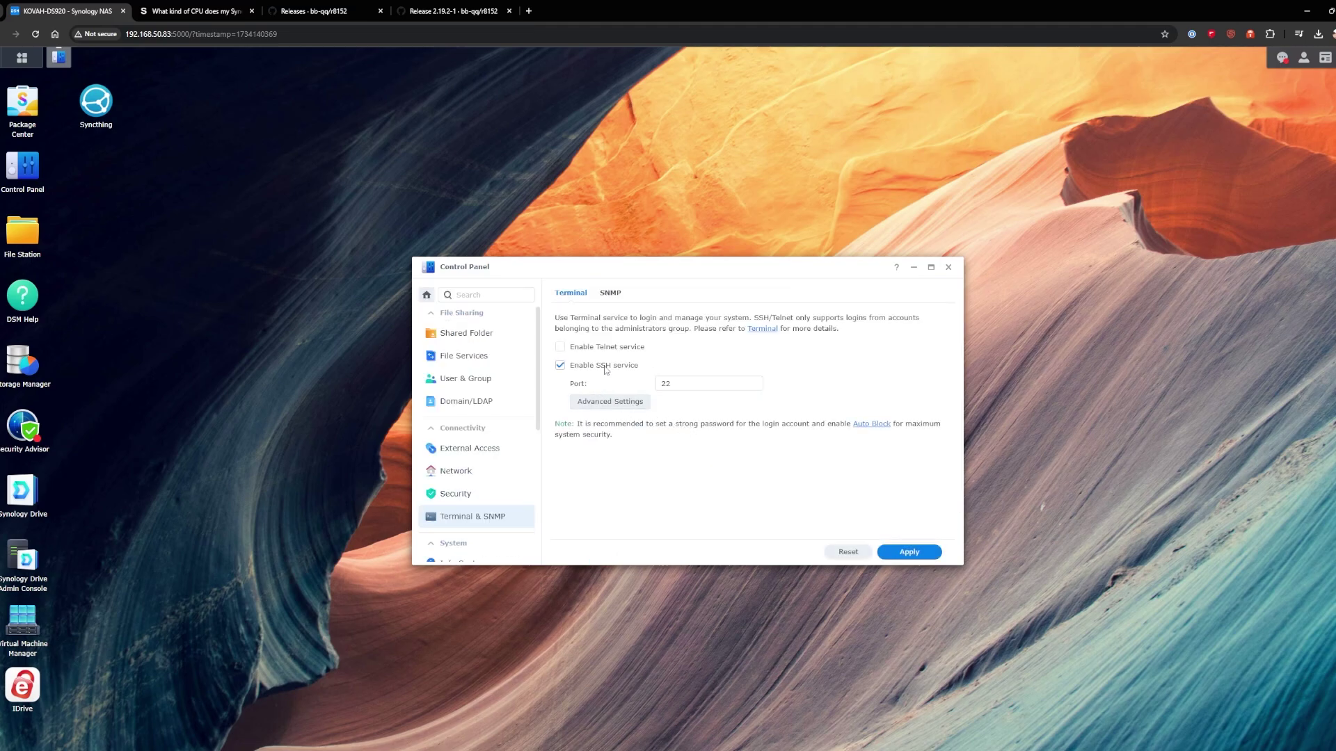
{"action": "left_click", "coordinate": [560, 365]}
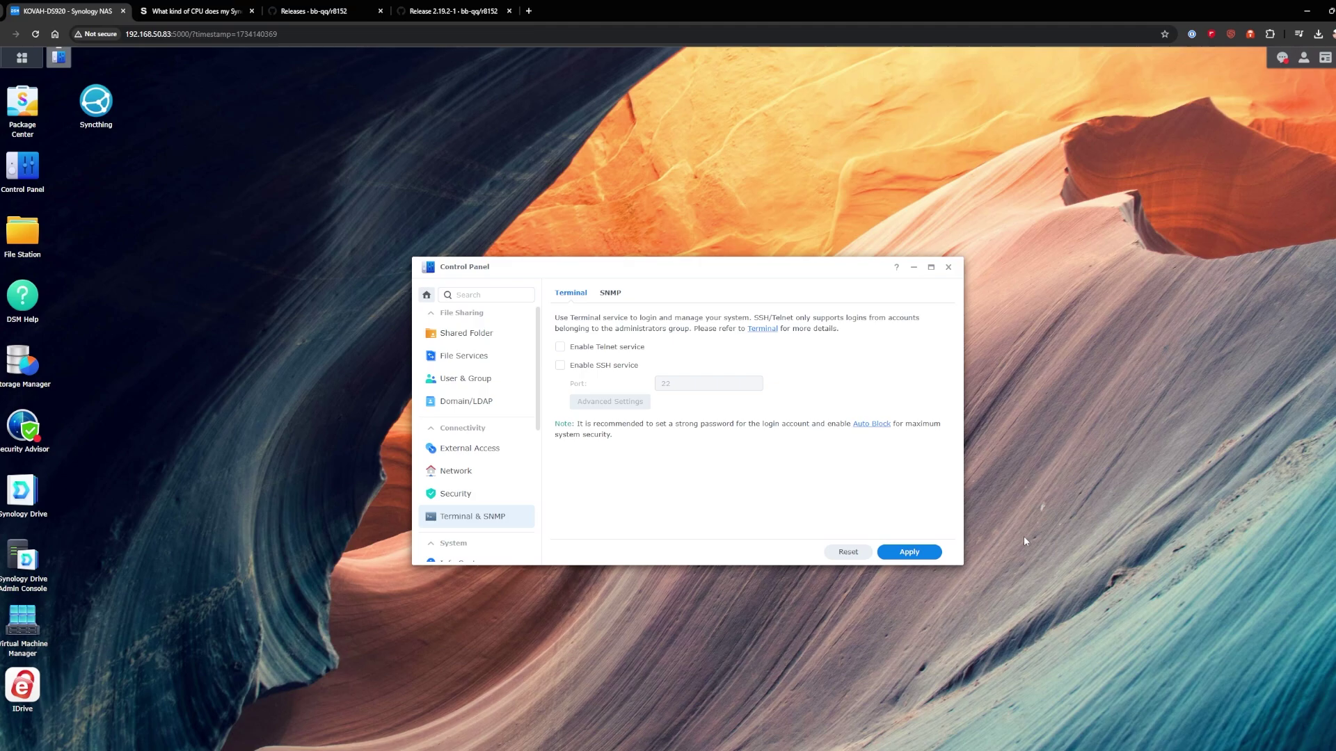
{"action": "left_click", "coordinate": [933, 551]}
{"action": "left_click", "coordinate": [949, 267]}
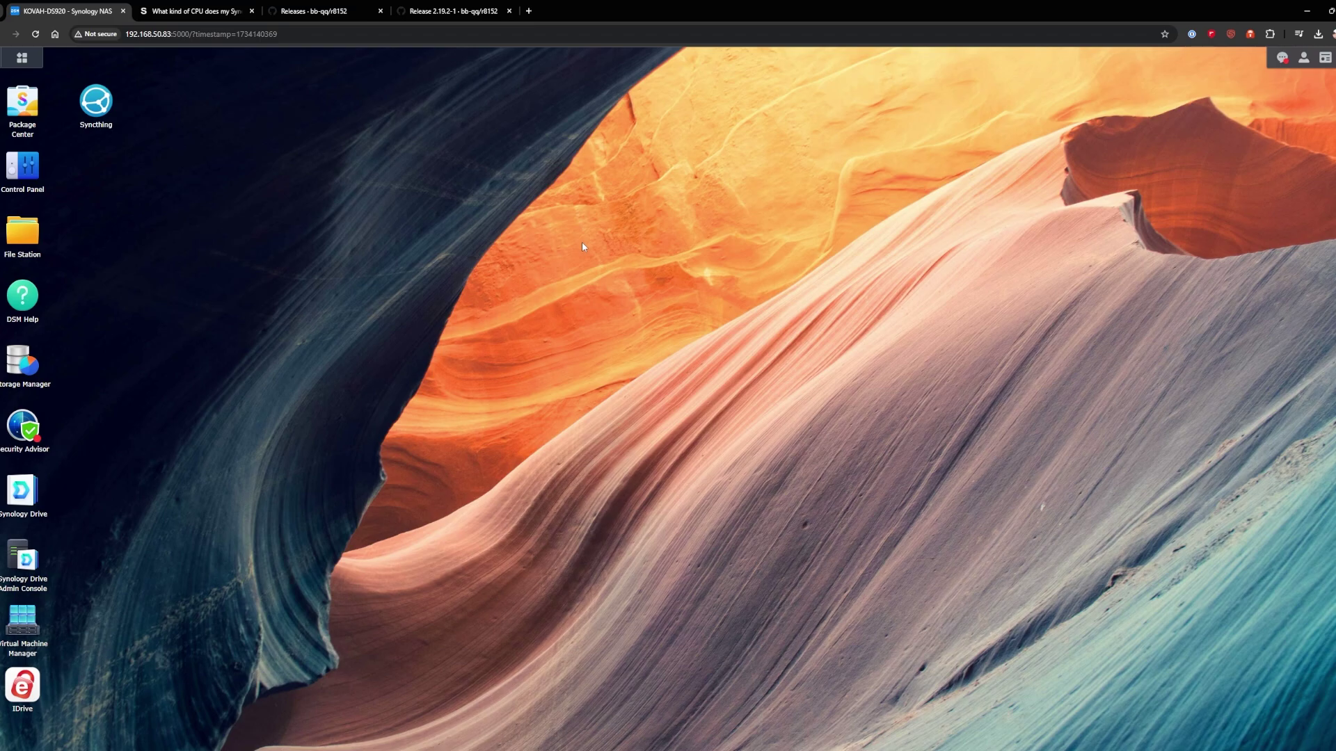